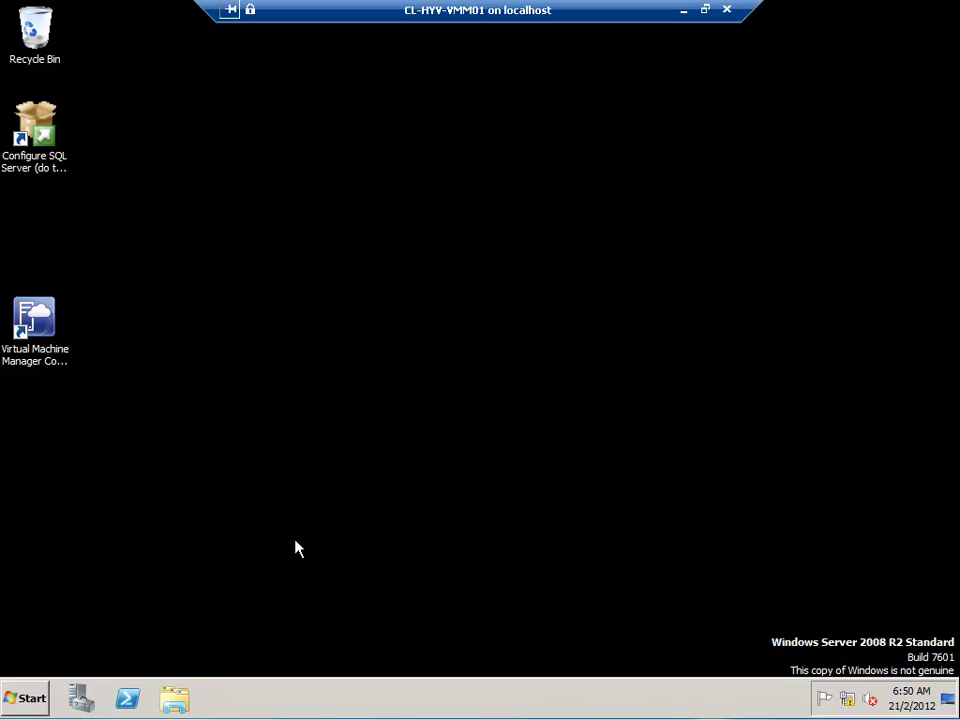
Run the Virtual Machine Manager Console desktop shortcut as administrator
click(43, 335)
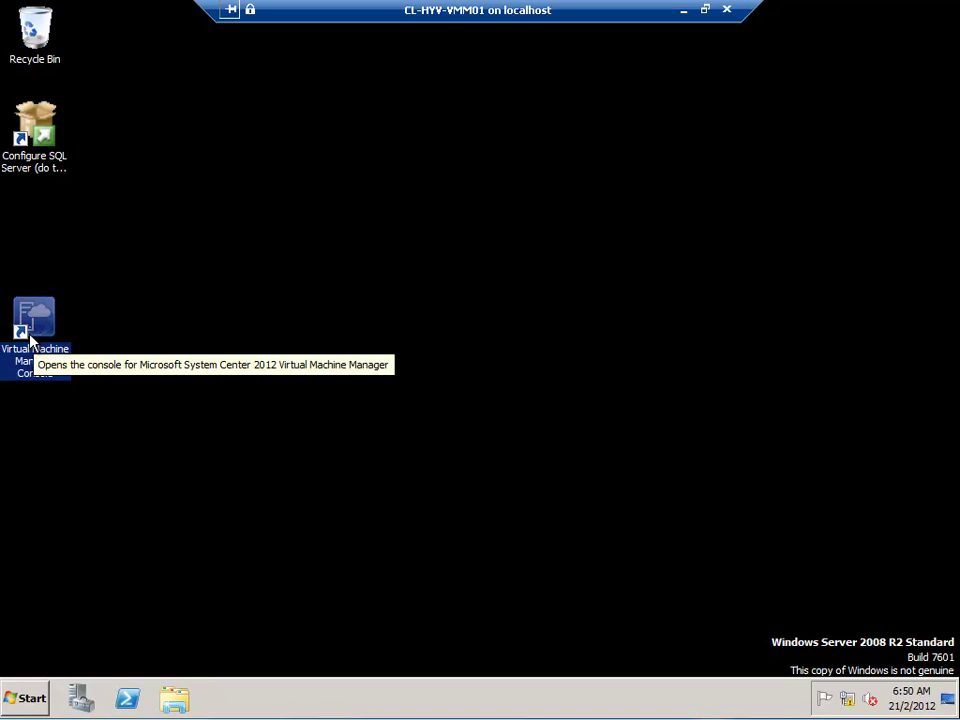
right_click(30, 341)
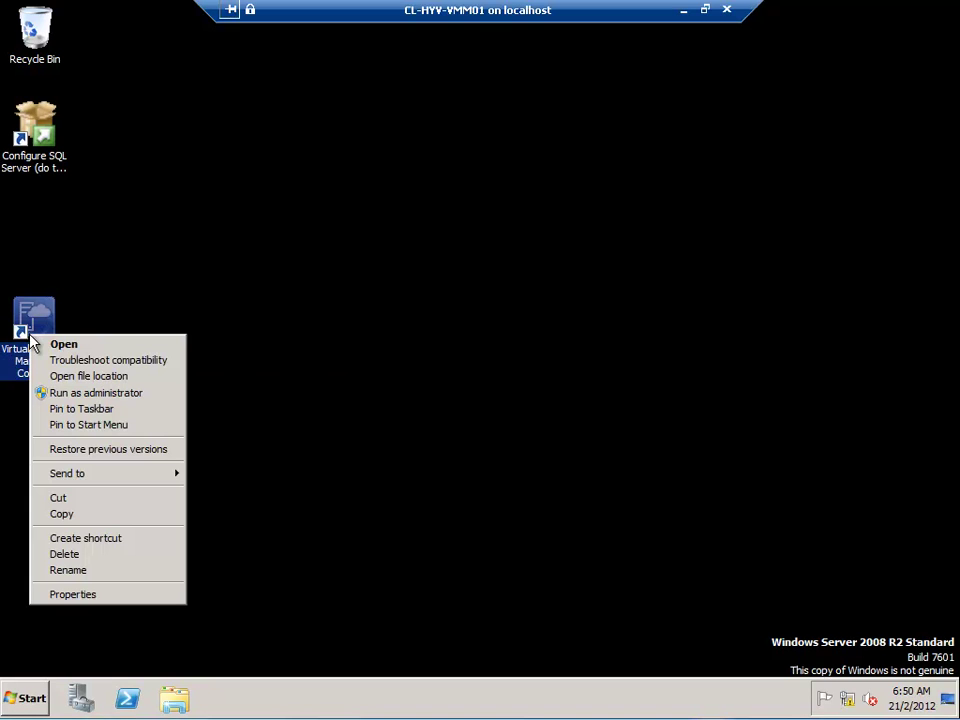
click(456, 339)
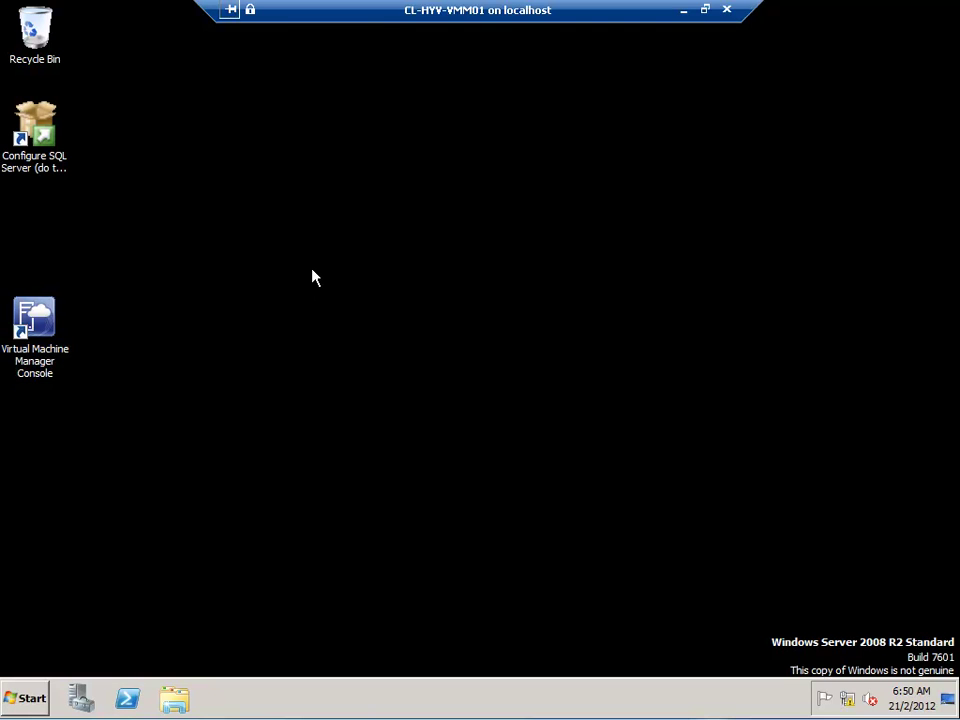
right_click(46, 355)
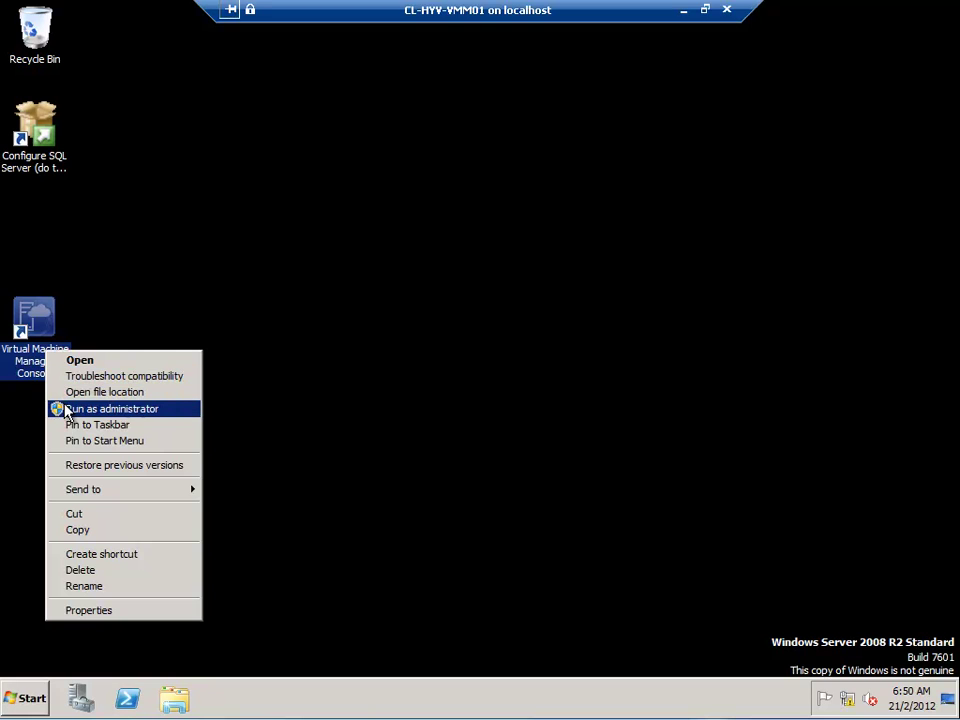
click(66, 409)
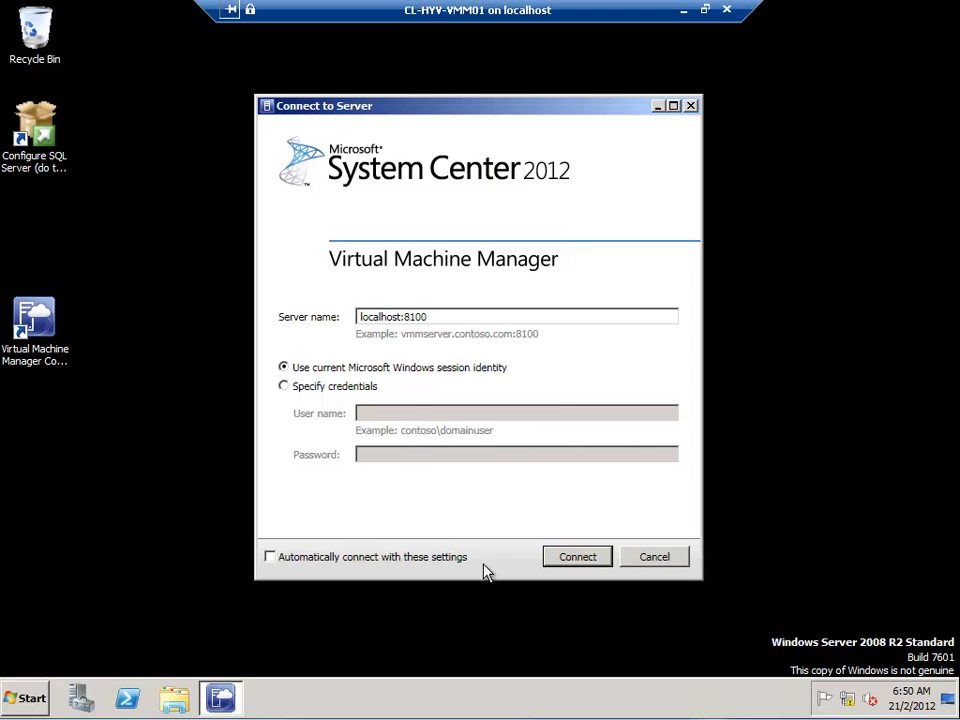
Connect the console to the localhost:8100 VMM server
click(568, 557)
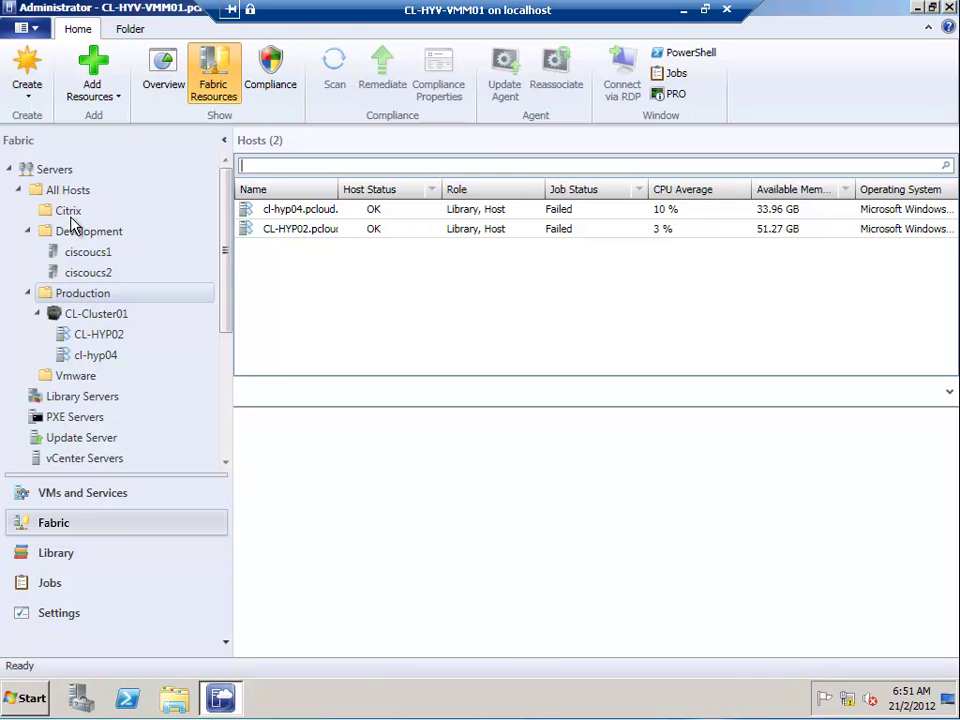
Browse All Hosts, then the Citrix and Development groups, and bring up the Add Resources menu
click(18, 190)
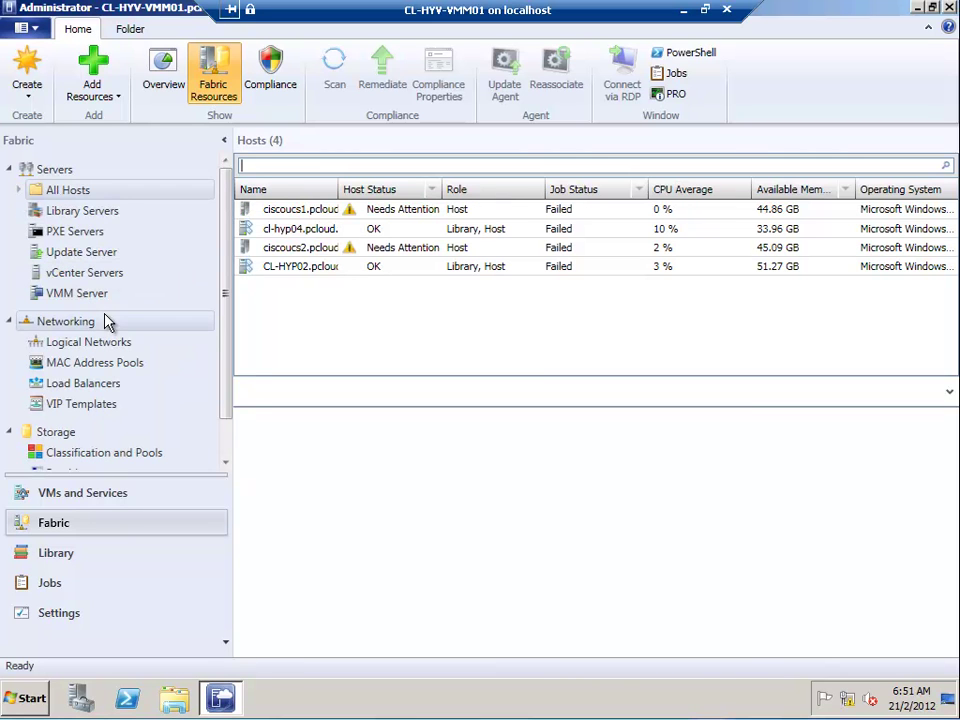
scroll(143, 355, down, 1)
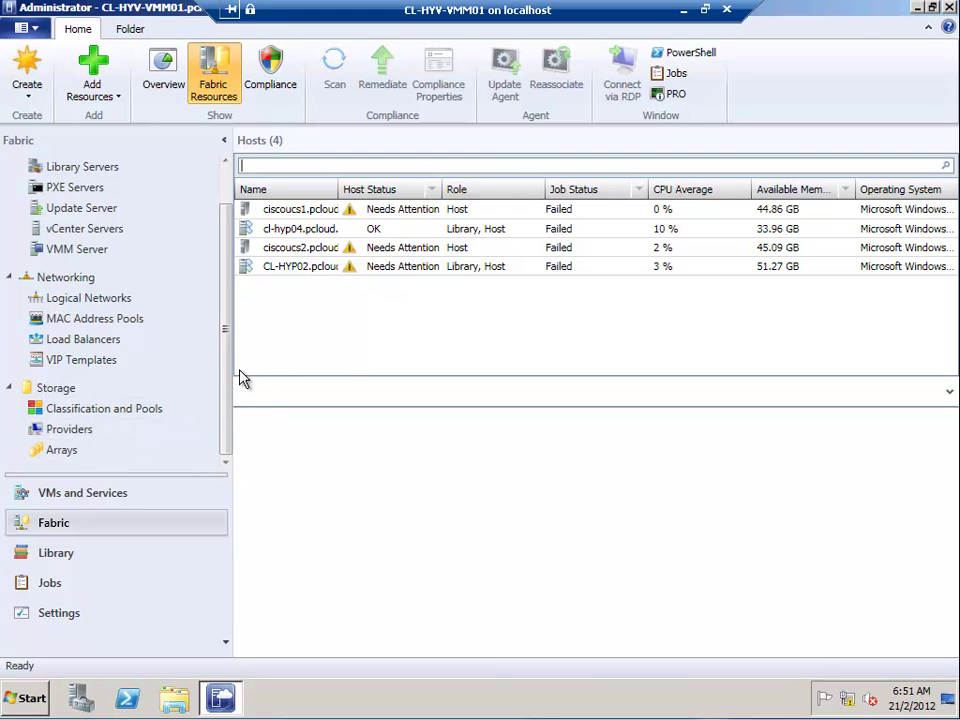
drag(229, 379, 231, 300)
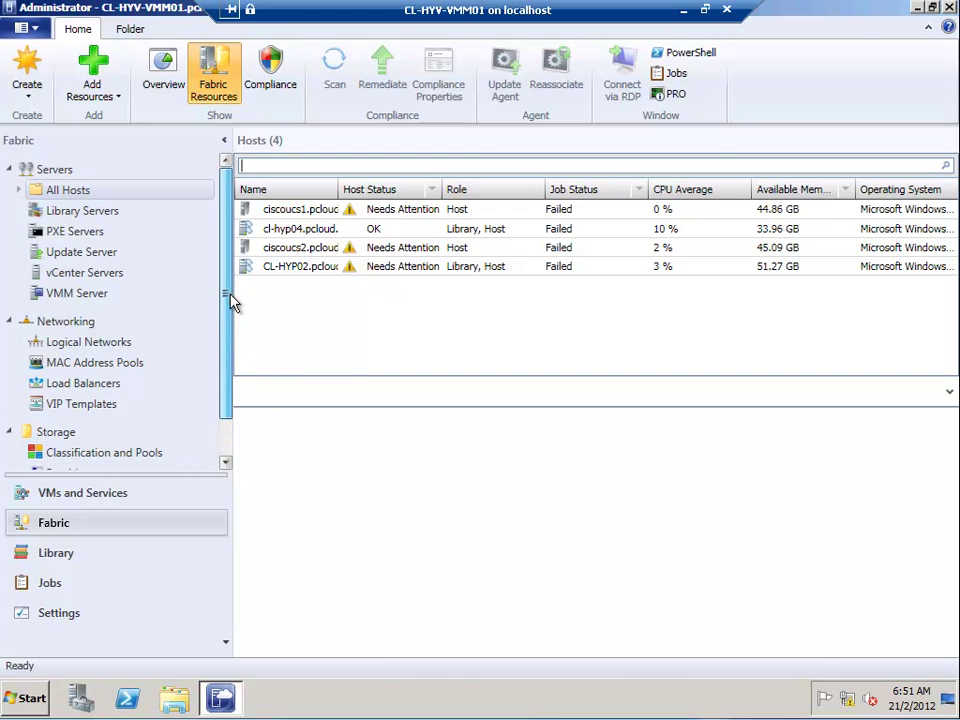
click(20, 191)
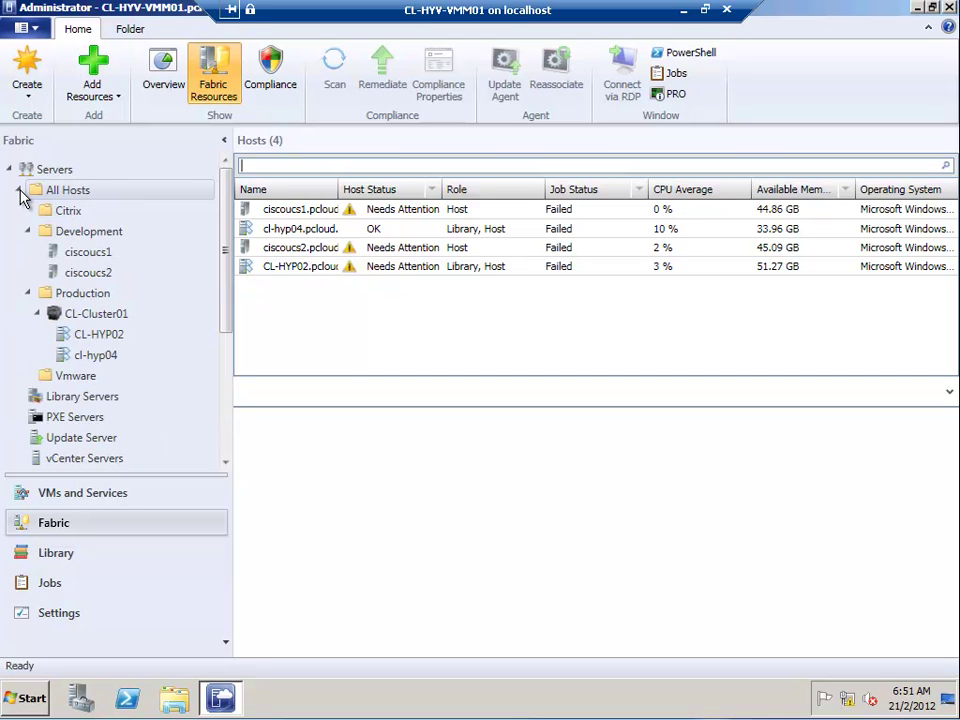
click(66, 214)
click(70, 233)
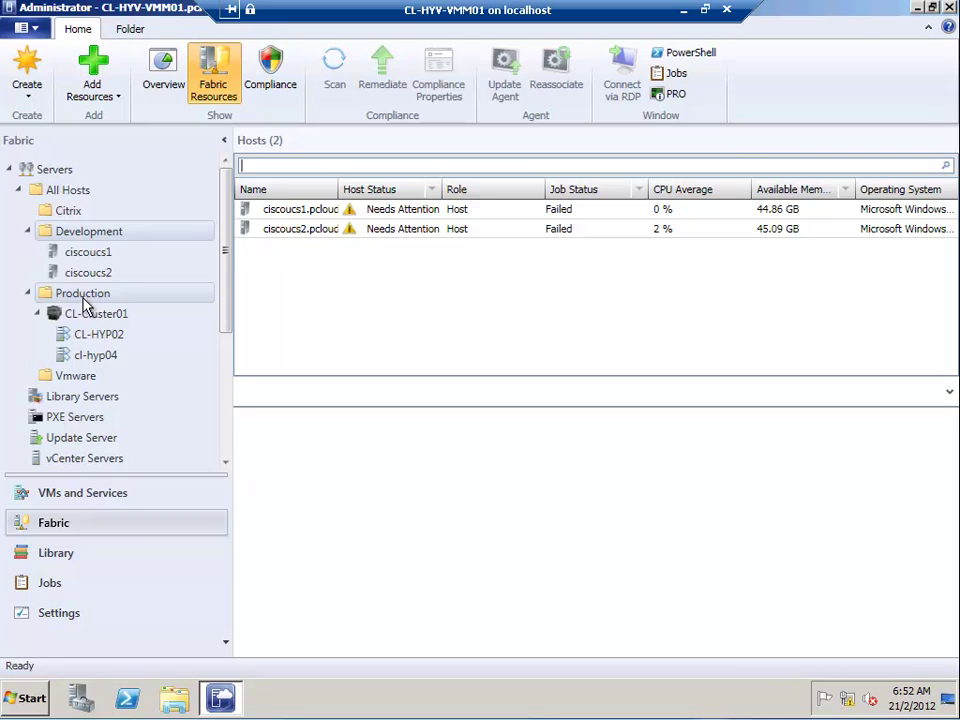
click(116, 98)
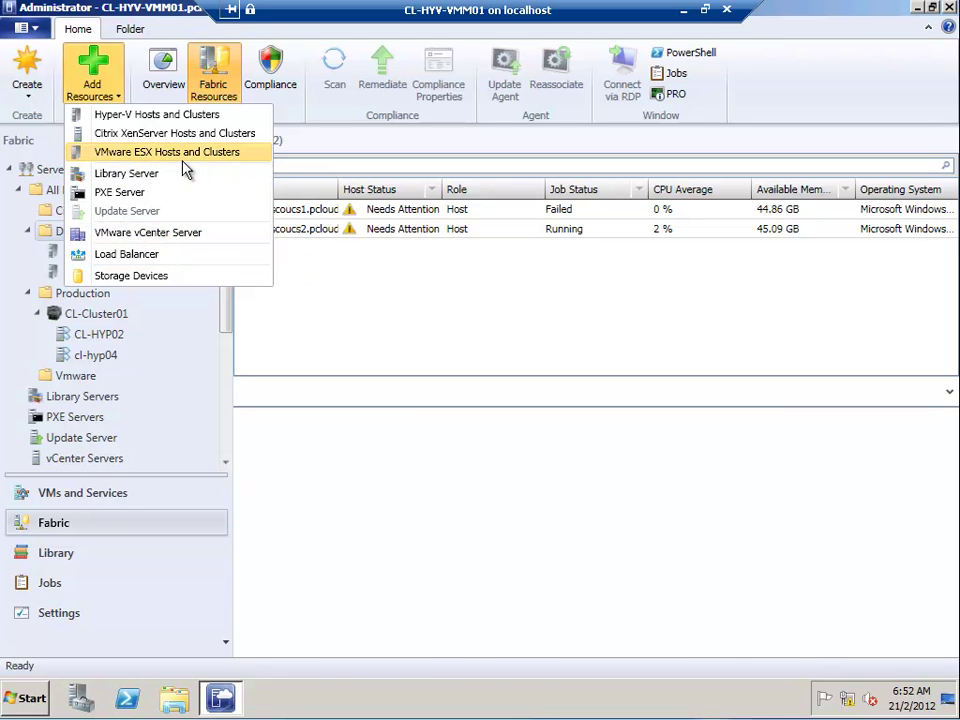
Choose Hyper-V Hosts and Clusters from the Add Resources menu
click(140, 120)
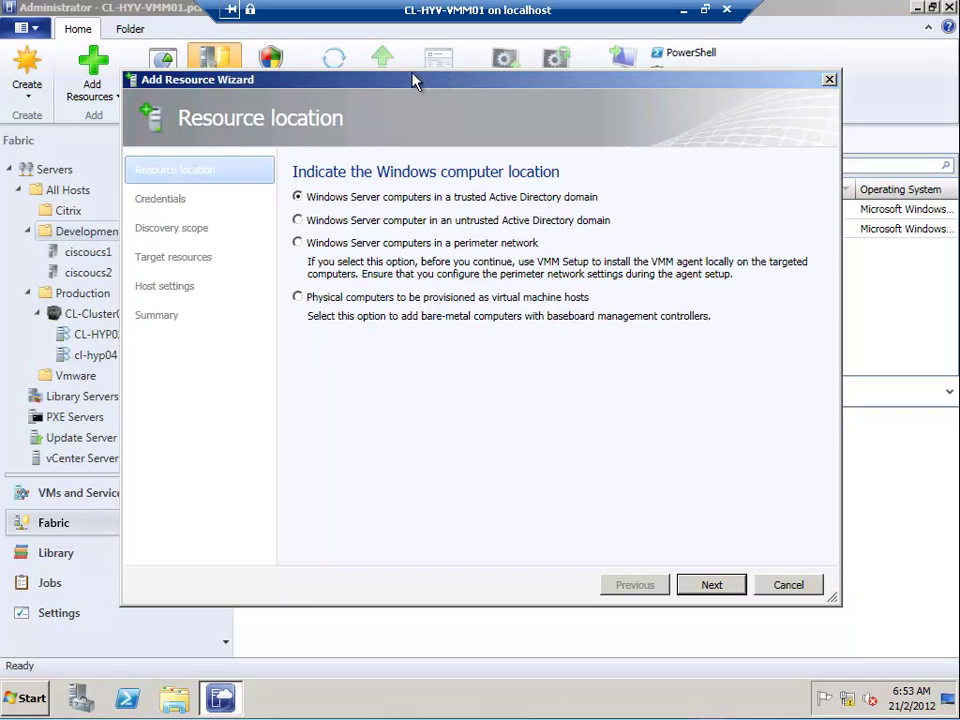
Keep the trusted Active Directory domain as the resource location and continue
drag(414, 79, 336, 70)
click(615, 575)
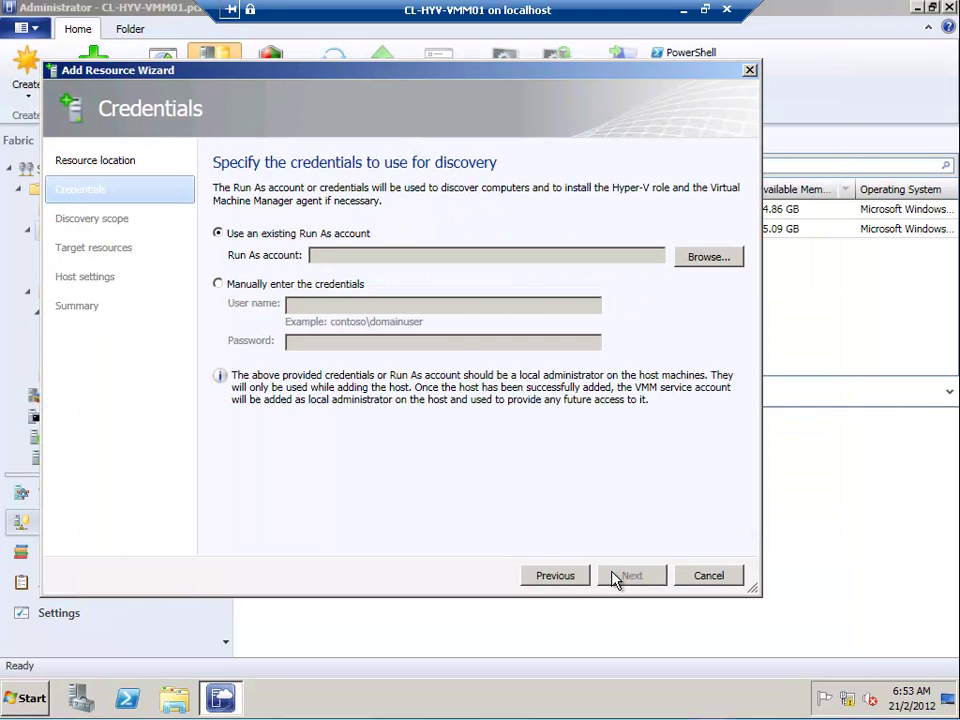
Use the Domain Admin Run As account as the discovery credentials
click(733, 257)
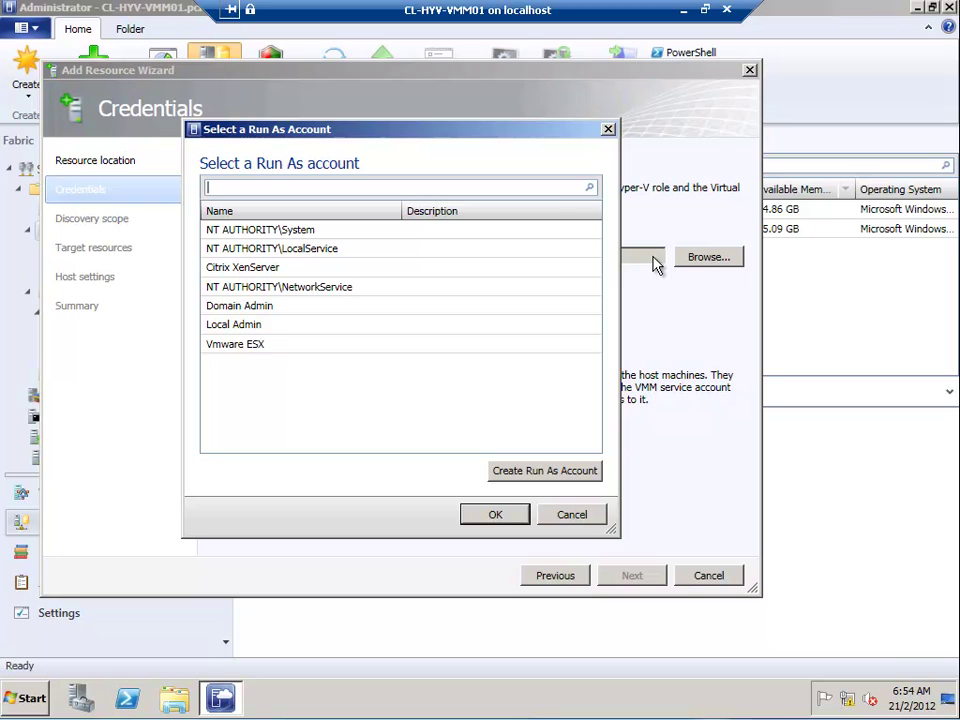
click(254, 310)
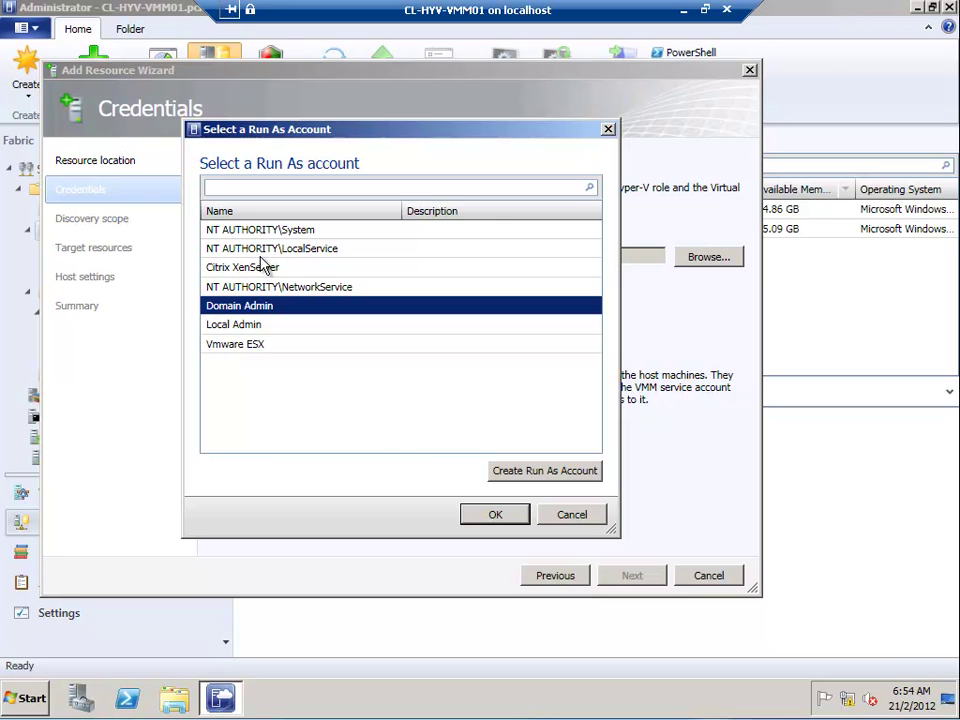
click(493, 516)
click(619, 582)
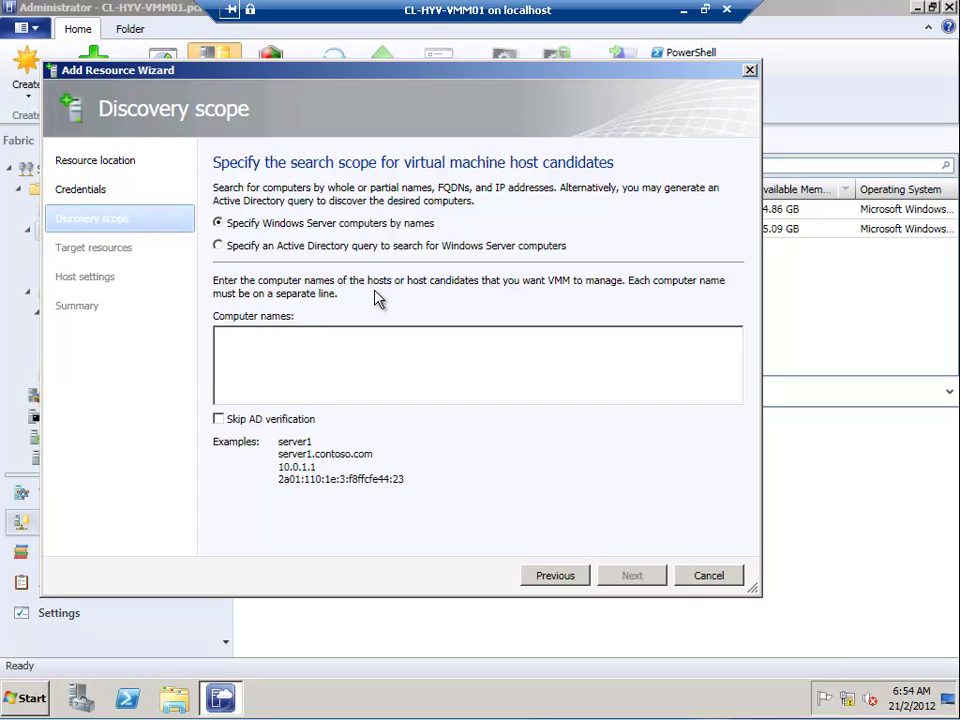
Generate an Active Directory query for computer names matching h*
click(272, 256)
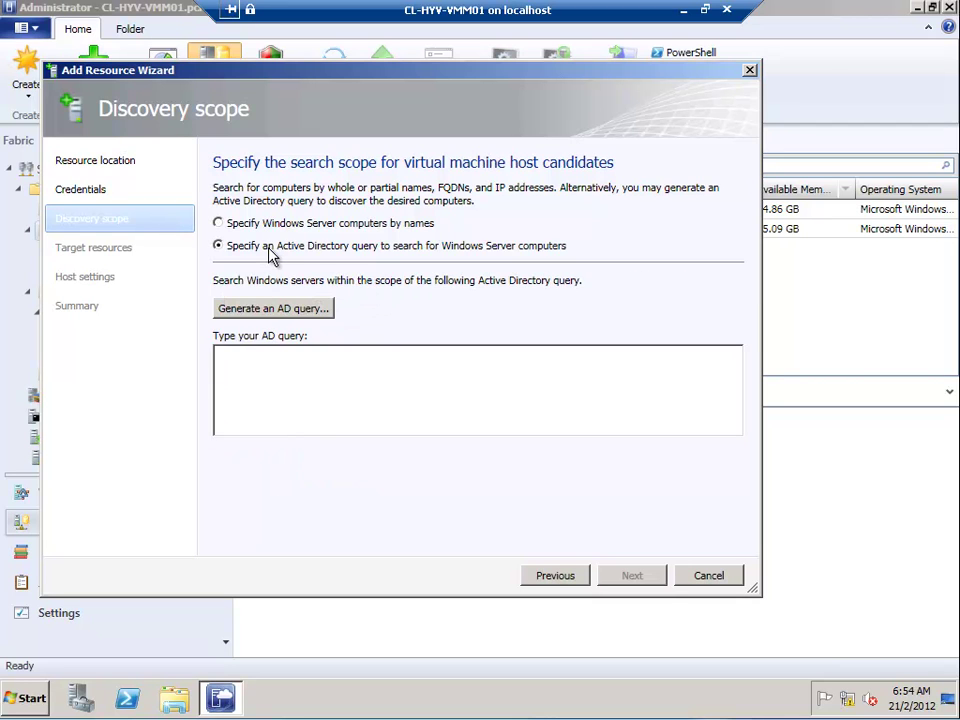
click(330, 313)
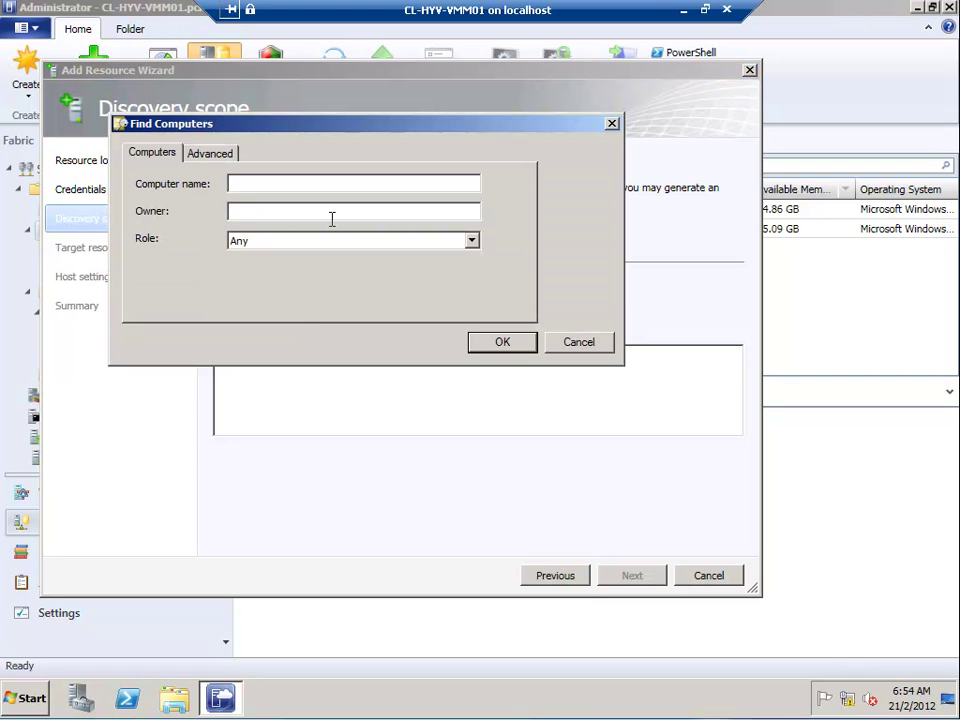
text(*)
key(BackSpace)
text(h*)
click(501, 347)
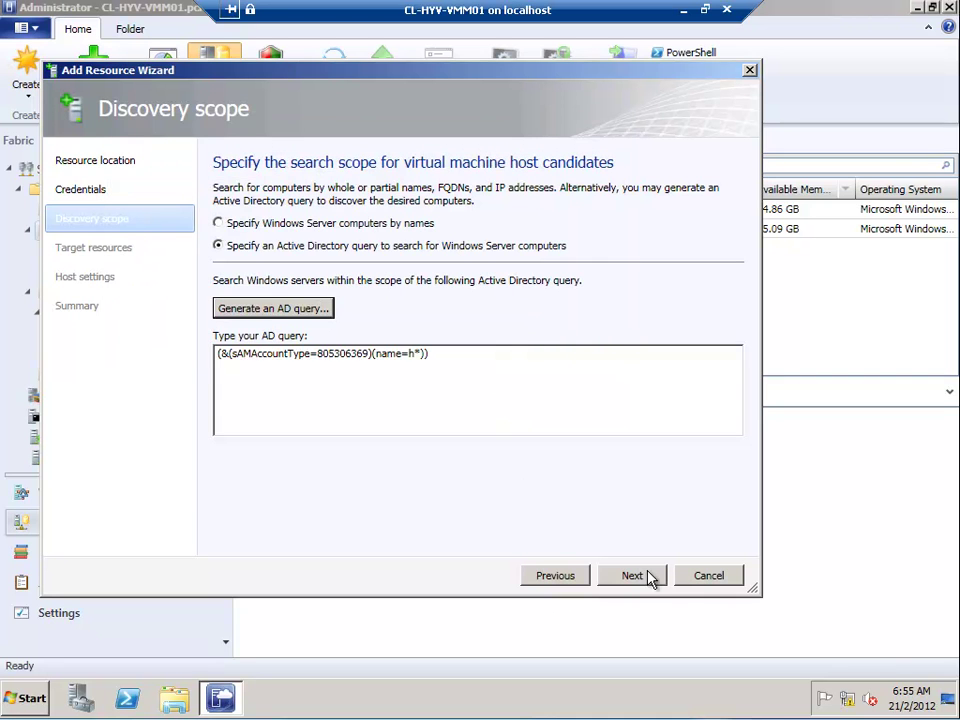
Select discovered host.pcloud.local and accept the Hyper-V role enable warning
click(635, 577)
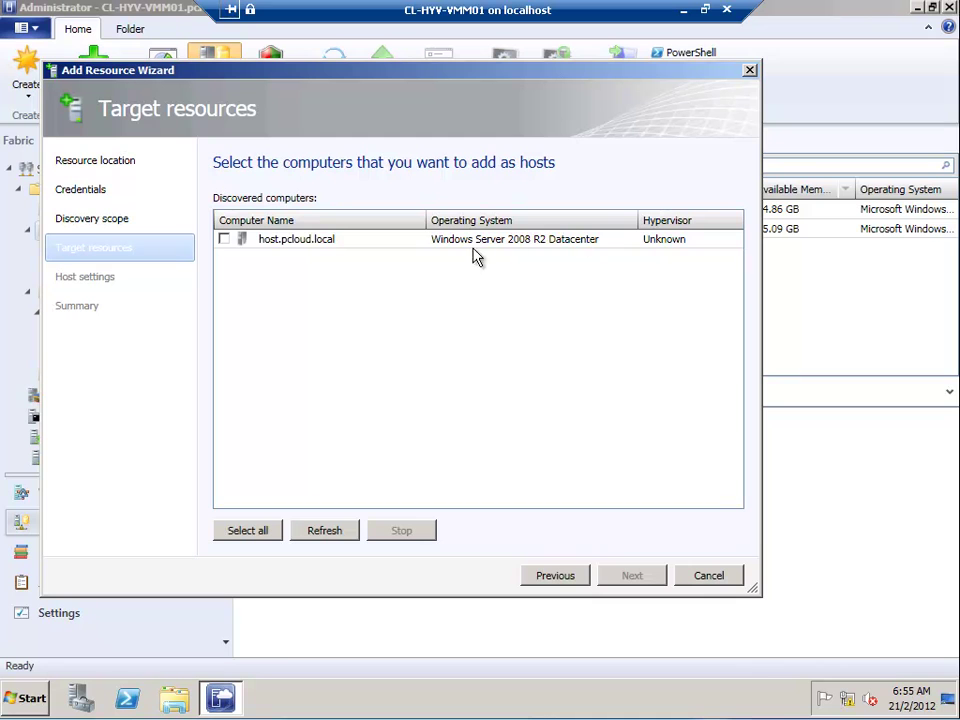
click(225, 240)
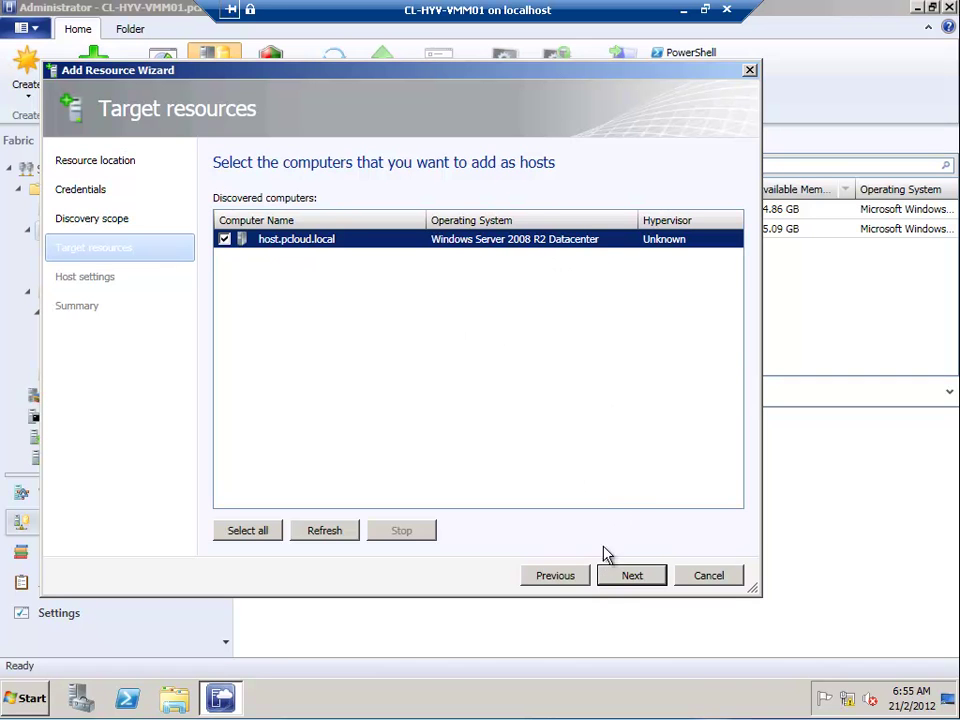
click(608, 583)
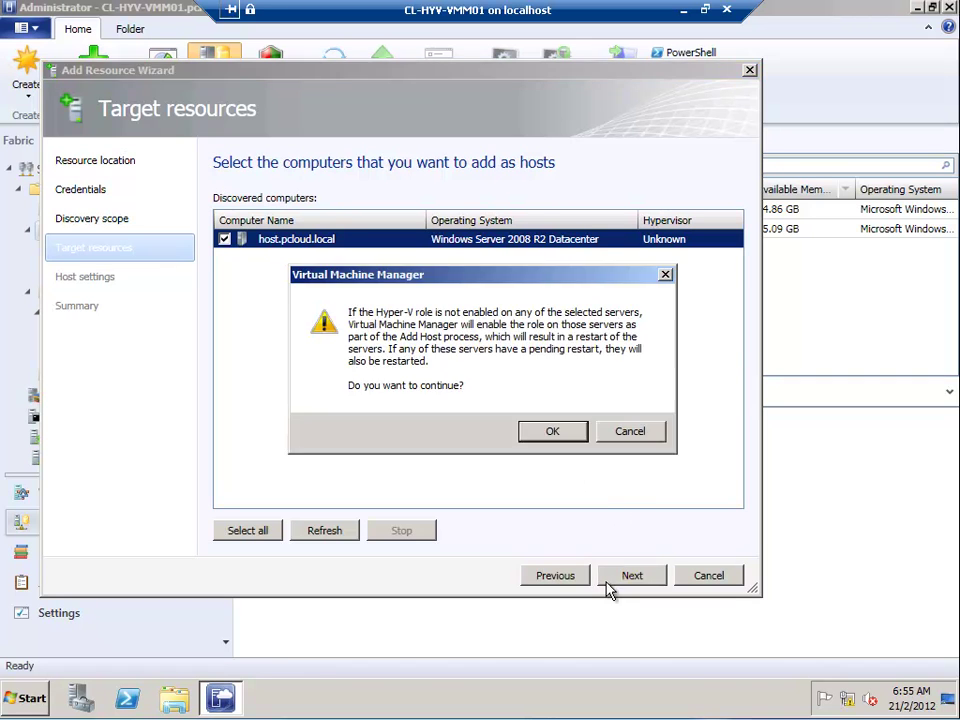
click(549, 436)
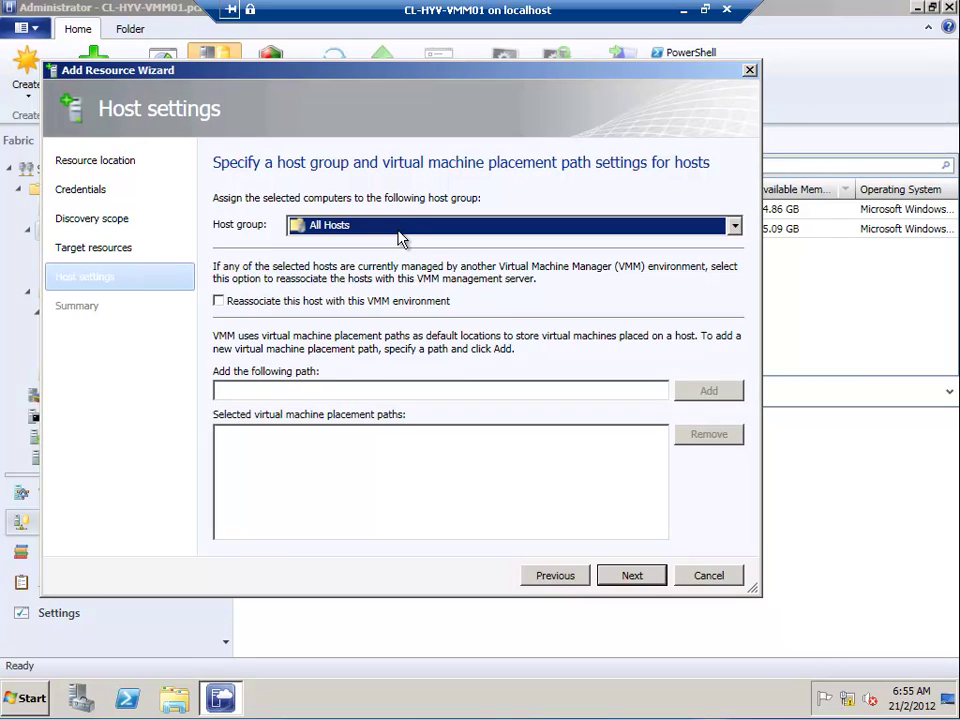
Set the host group to Production and continue to the Summary page
click(398, 233)
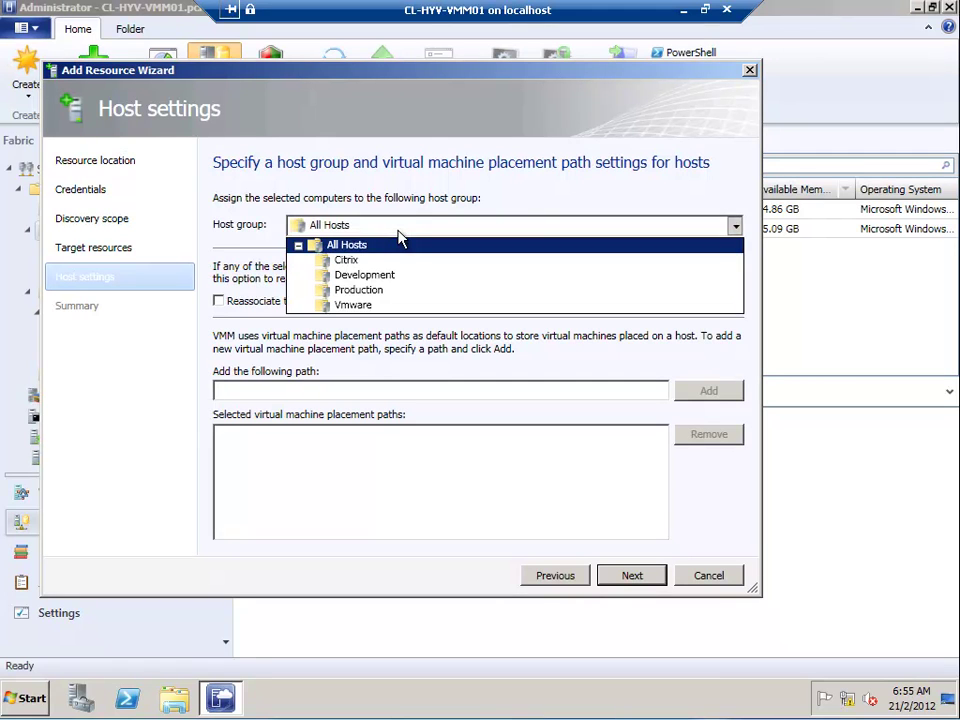
click(371, 292)
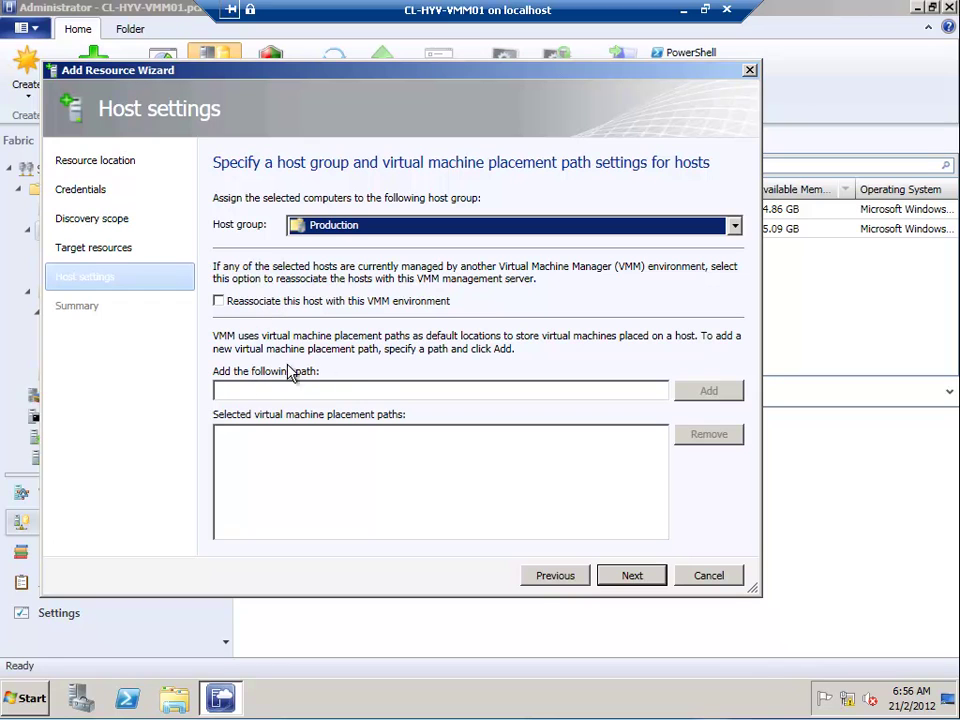
mouse_move(253, 405)
click(616, 578)
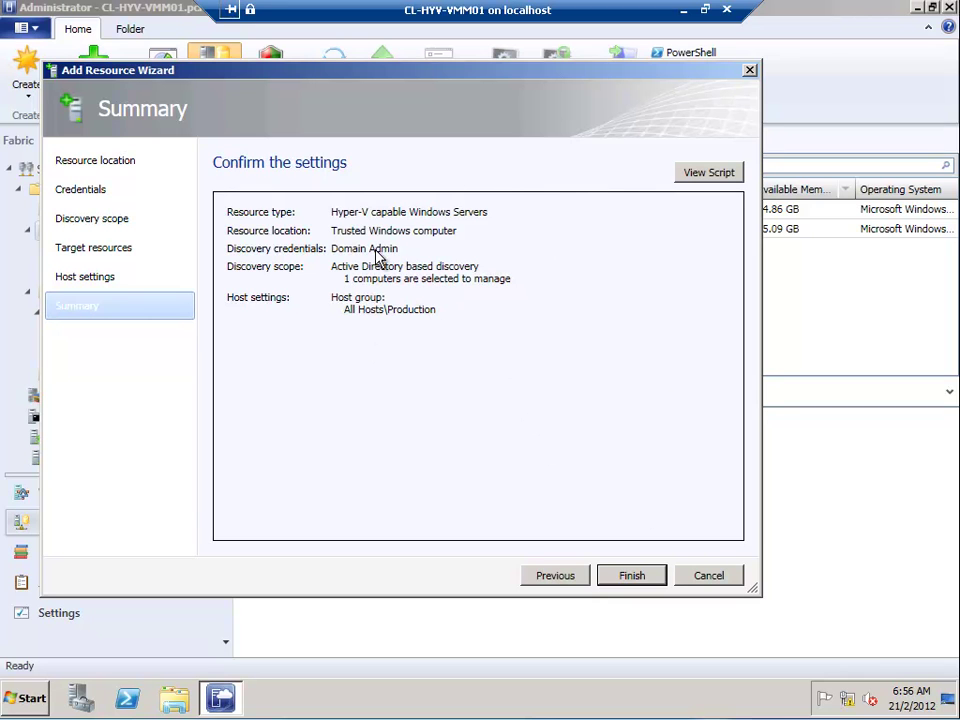
Finish the wizard, check the failed add-host job, and view all recent jobs
click(624, 579)
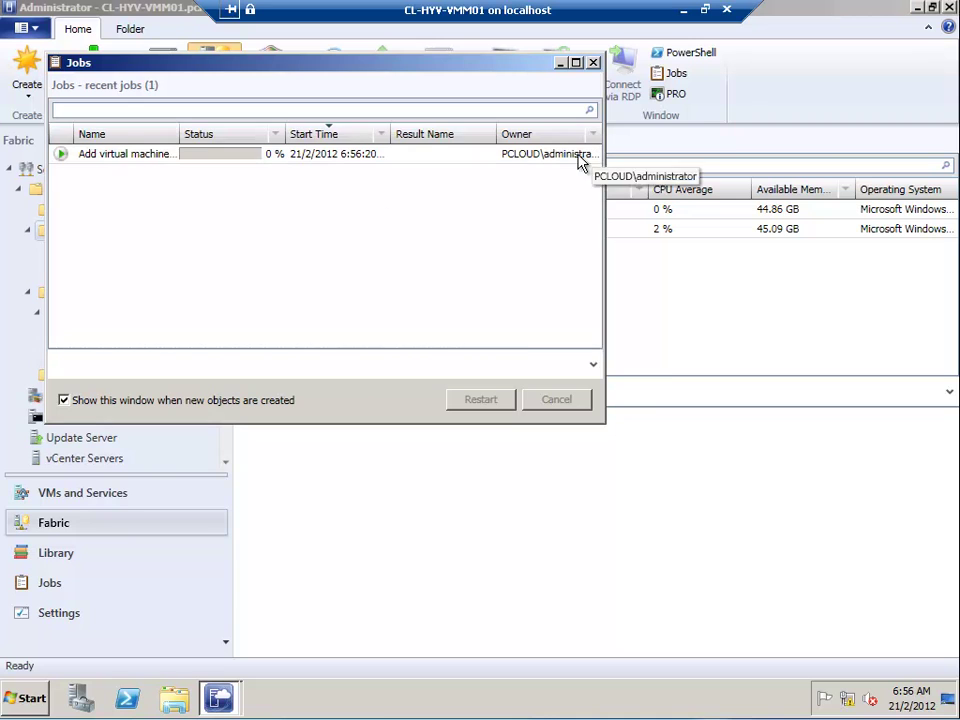
click(134, 153)
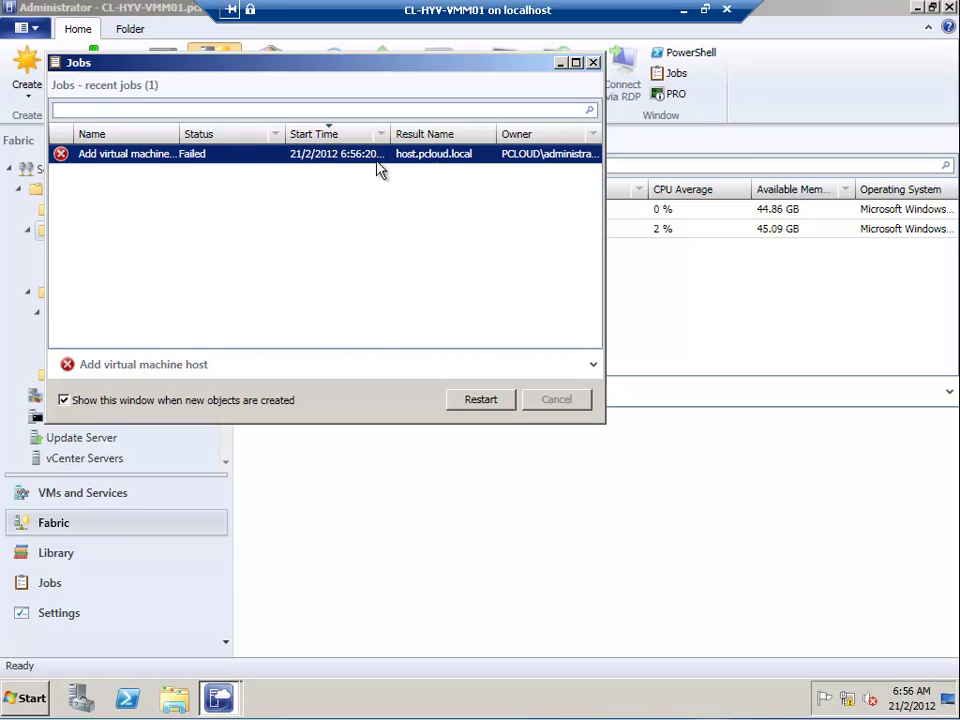
click(82, 583)
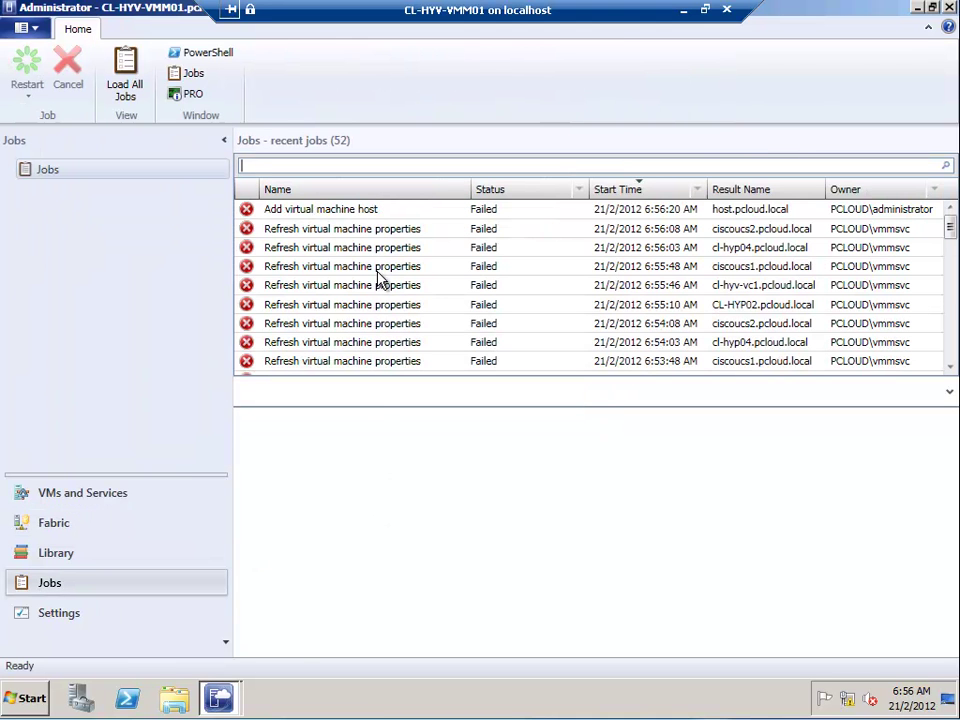
Read the failed add-host job's Error 408 (unsupported agent), then minimize the remote session
click(372, 212)
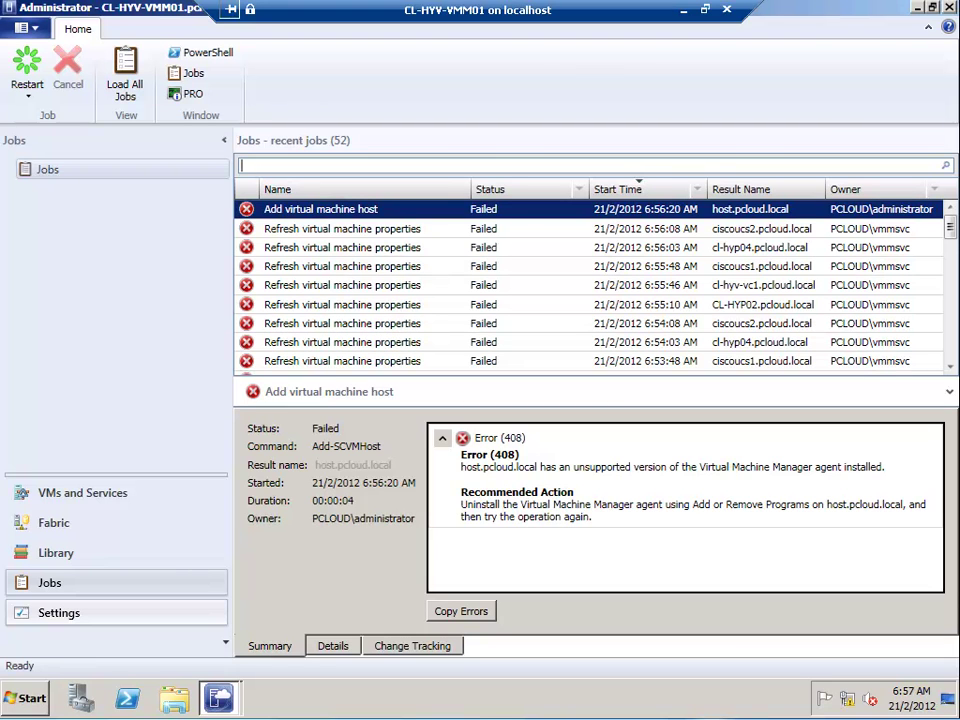
click(683, 10)
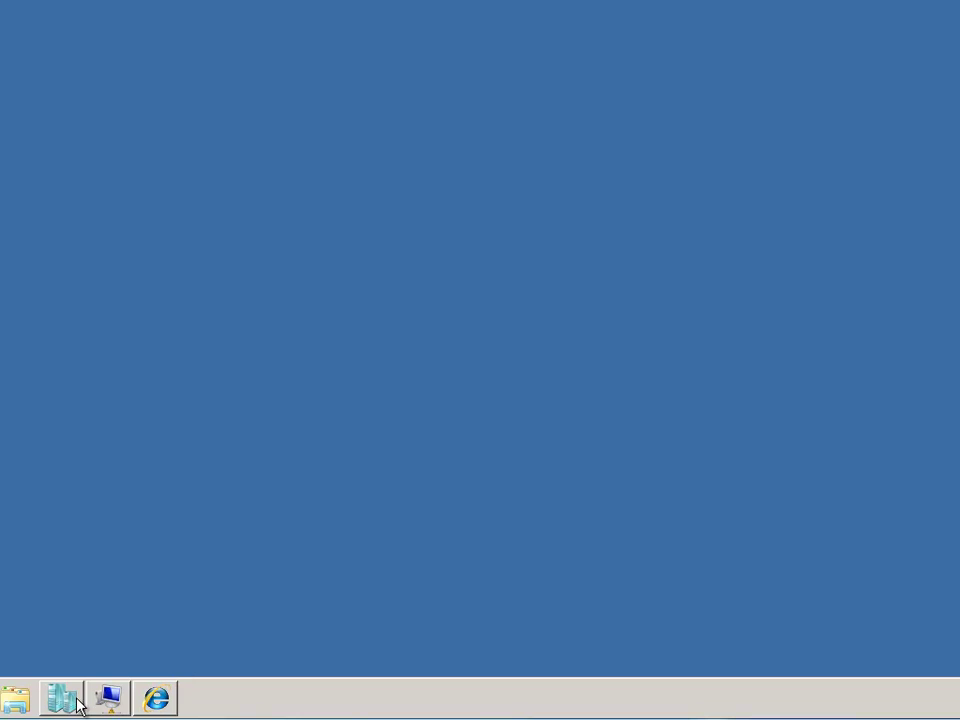
Uninstall the Microsoft System Center Virtual Machine Manager agent (x64) through Programs and Features
click(110, 698)
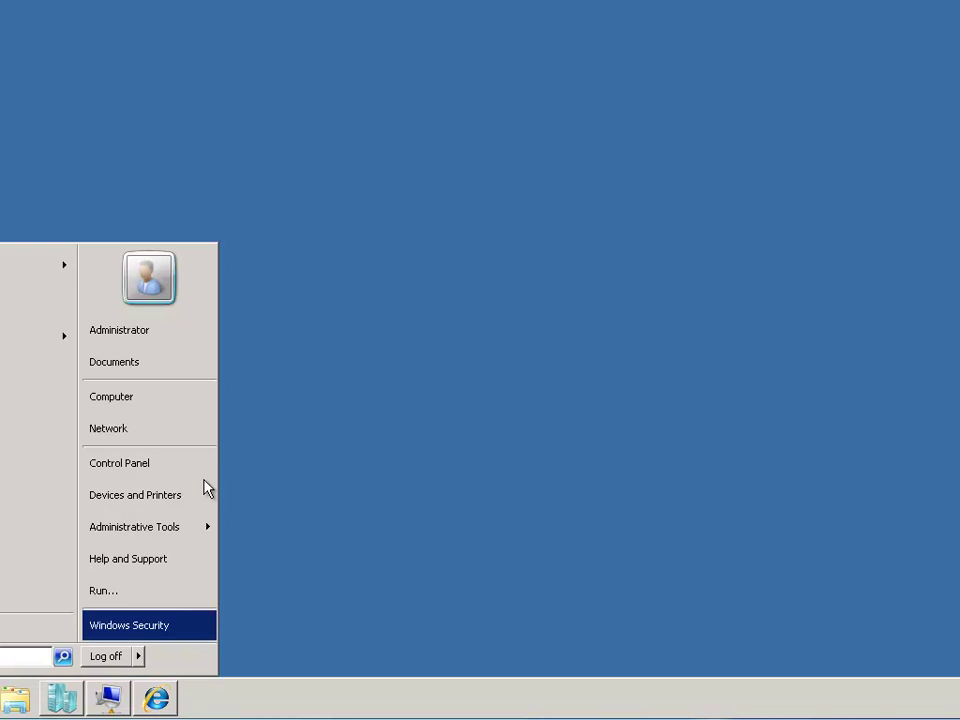
click(159, 465)
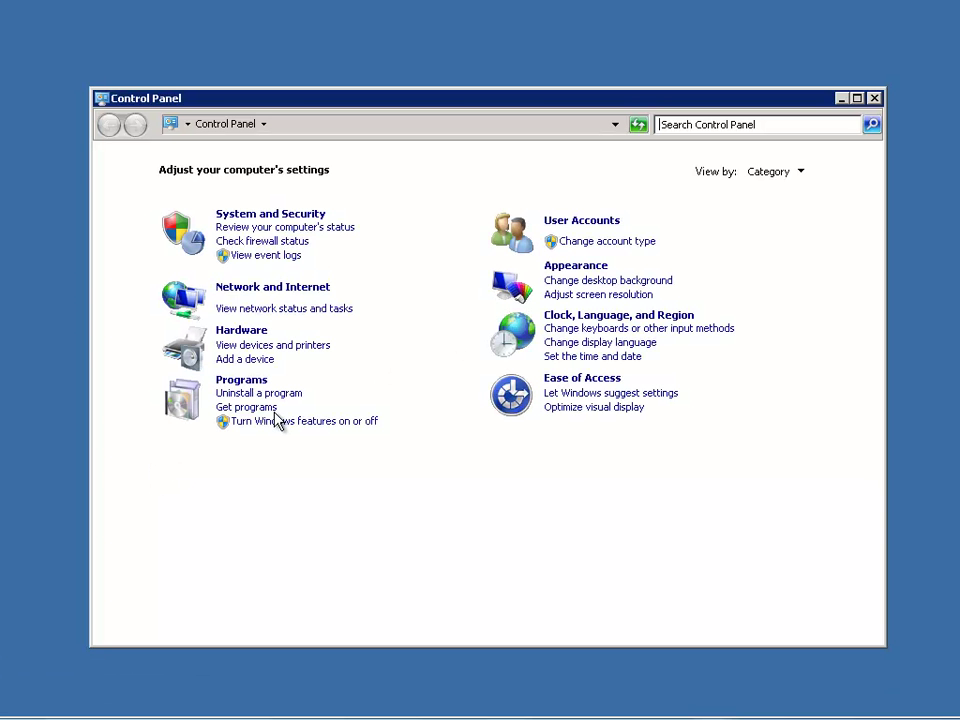
click(261, 398)
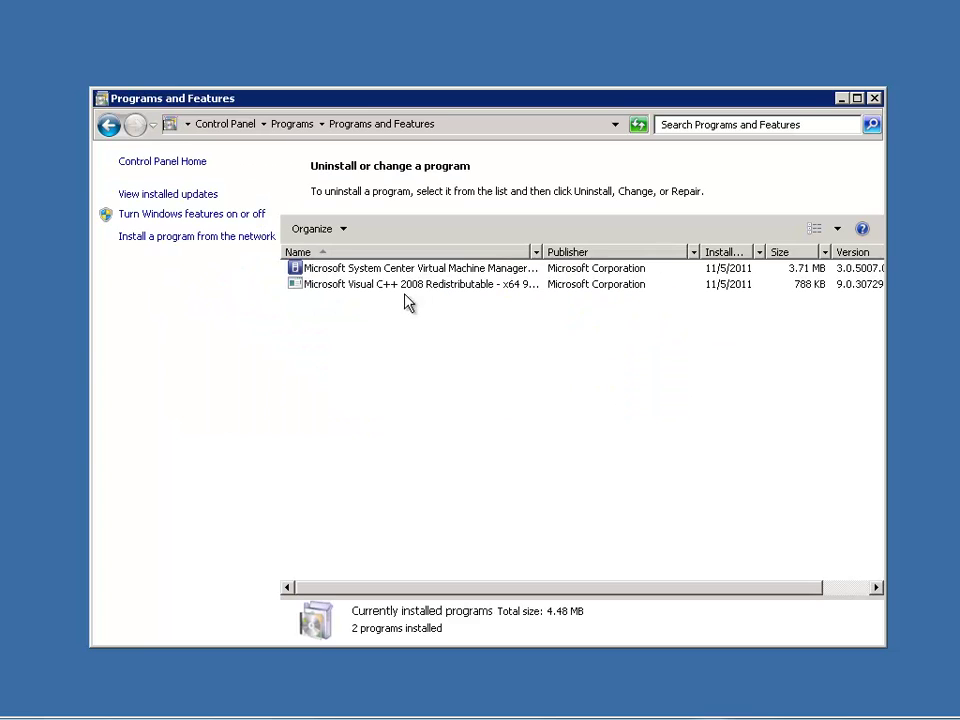
click(420, 268)
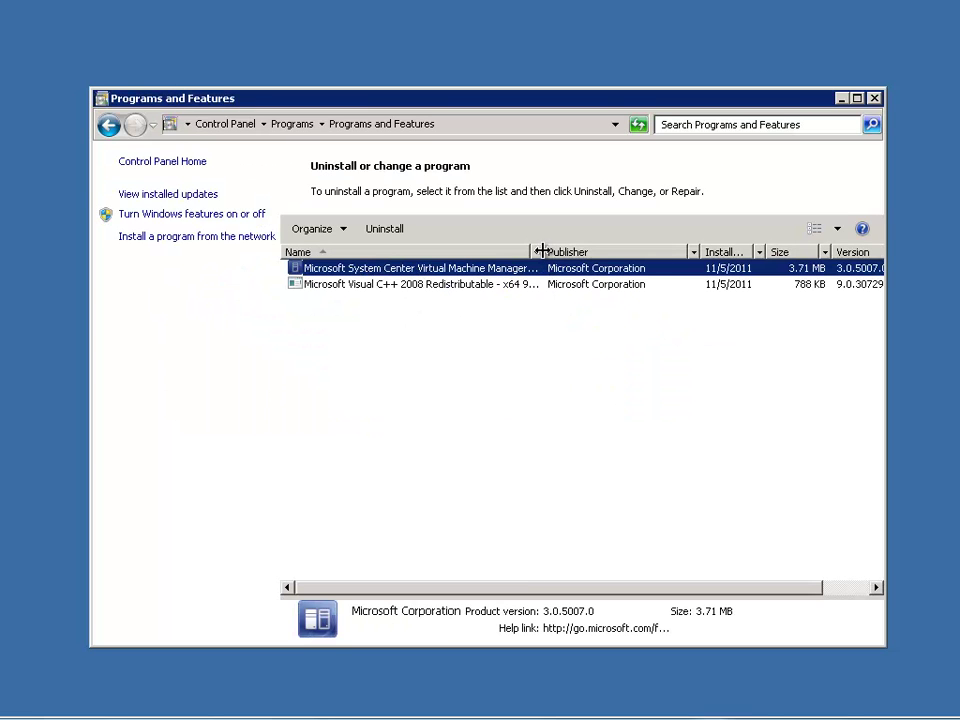
click(390, 236)
click(622, 373)
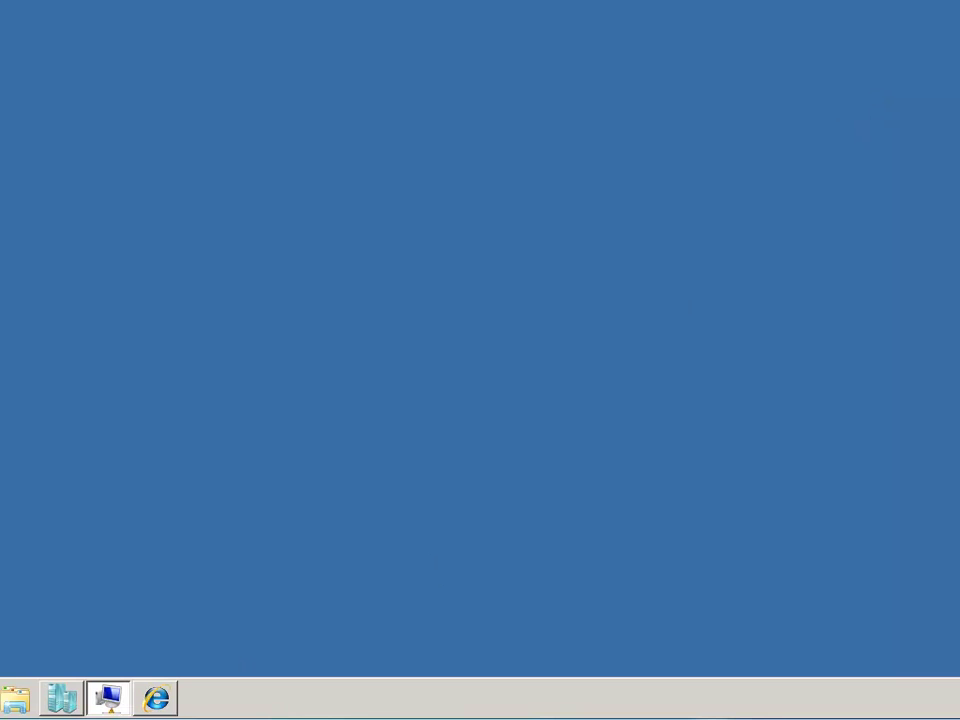
Restart the failed Add virtual machine host job with the Domain Admin Run As account
click(107, 700)
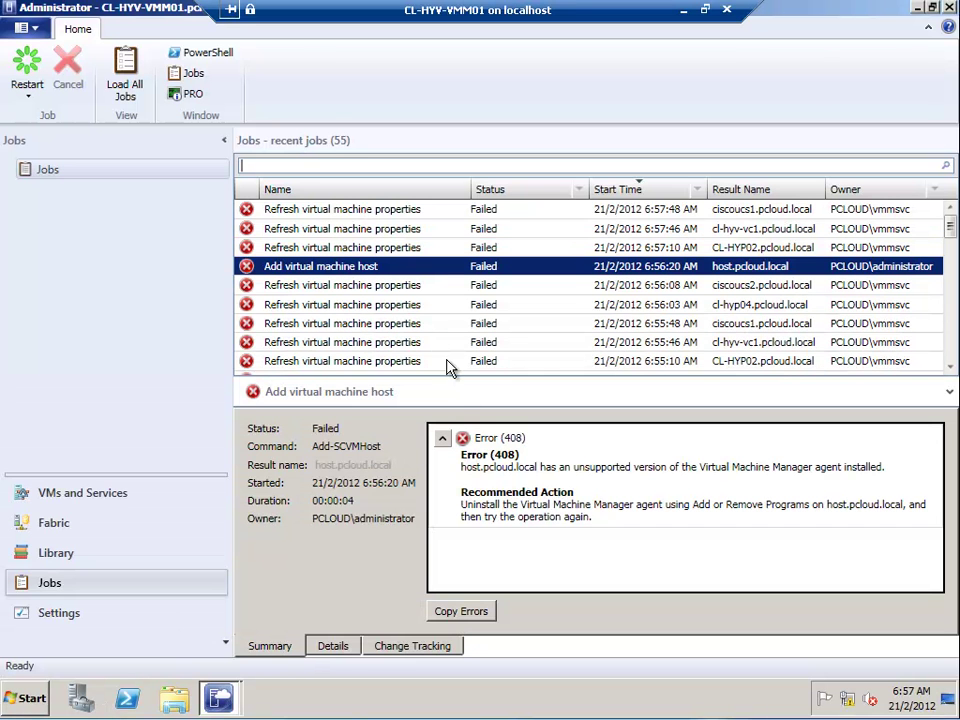
mouse_move(219, 700)
click(190, 660)
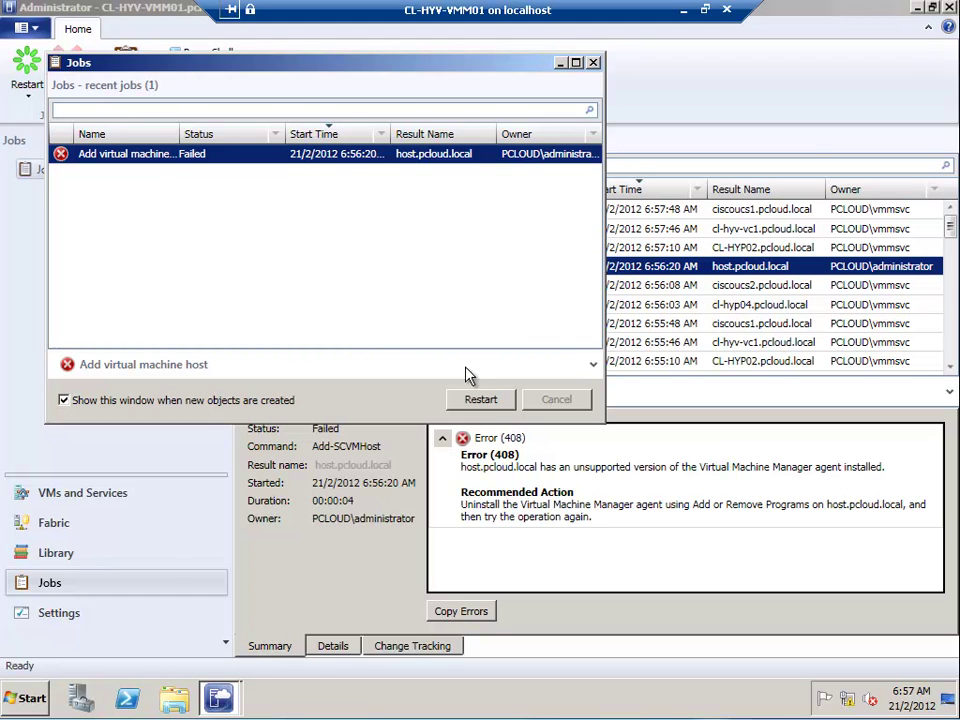
click(481, 400)
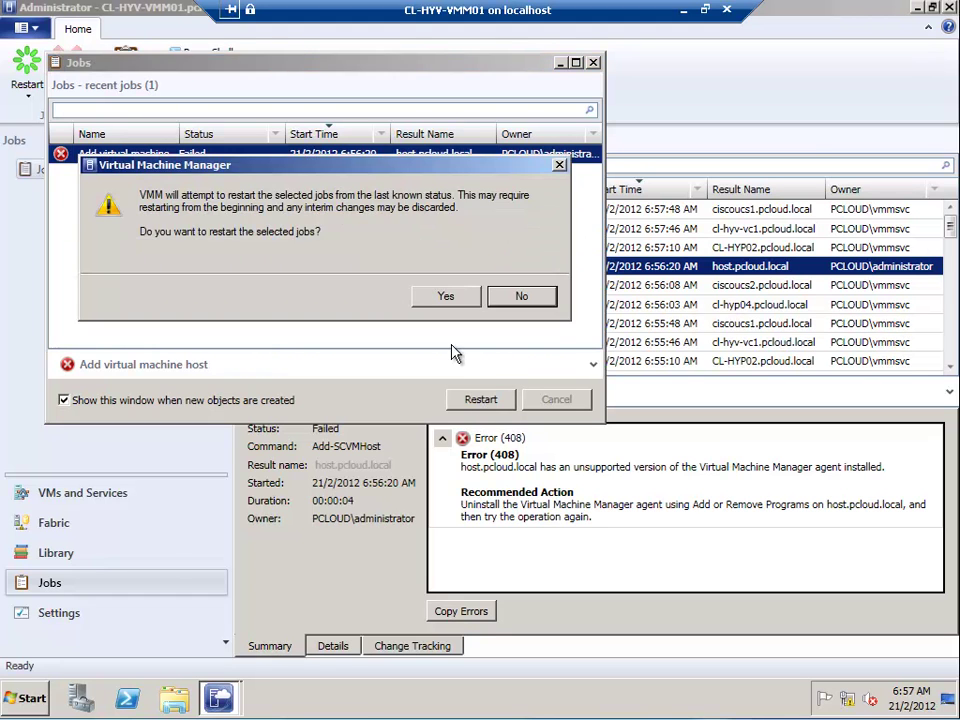
click(447, 296)
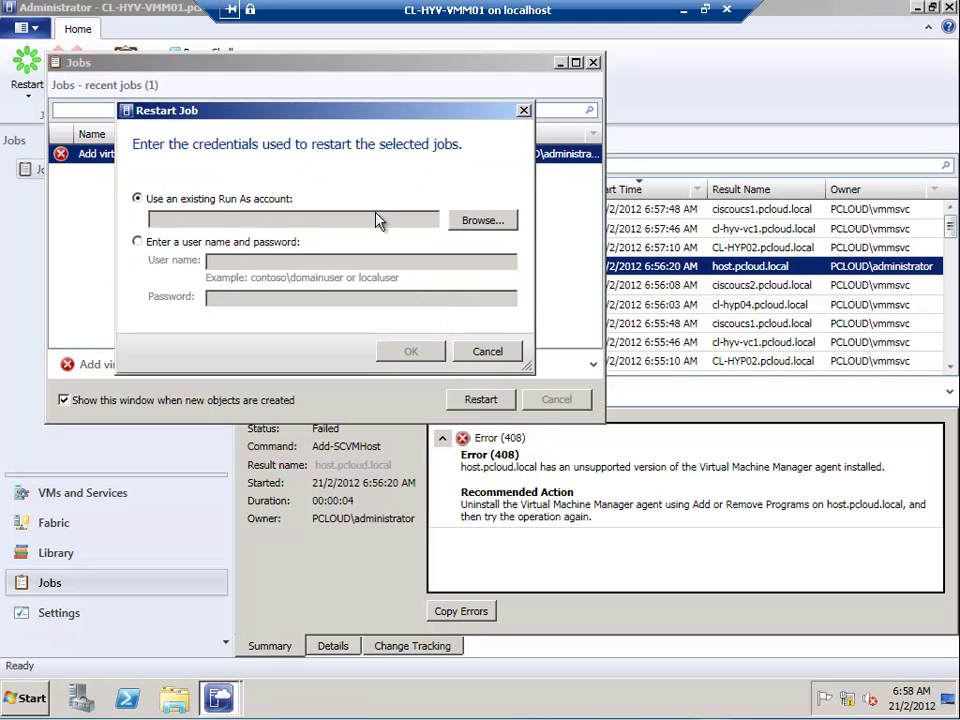
click(502, 221)
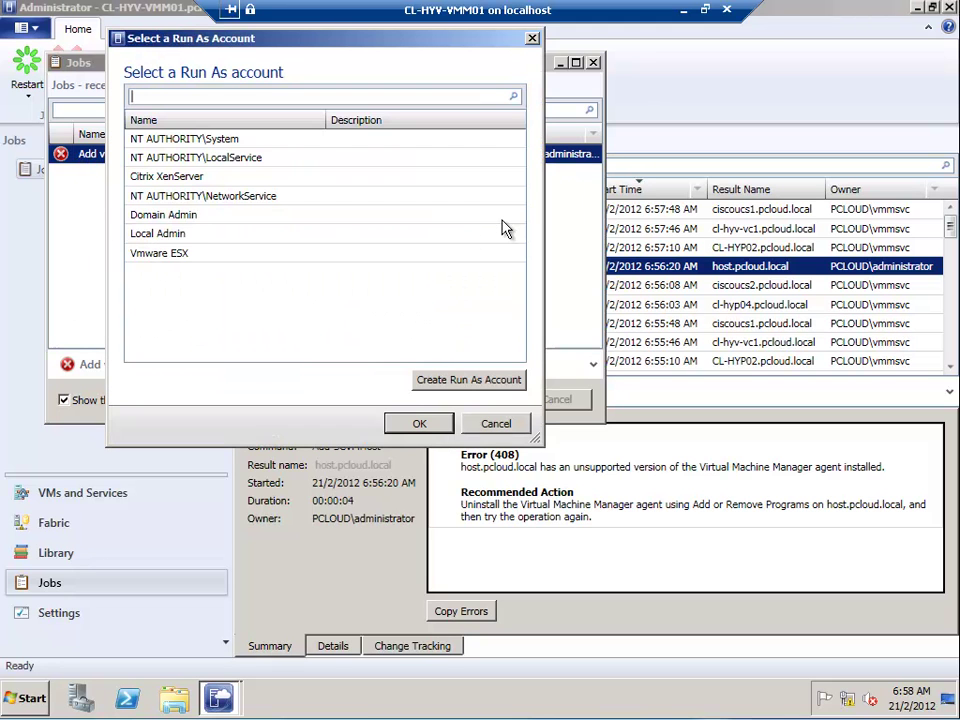
click(165, 214)
click(419, 423)
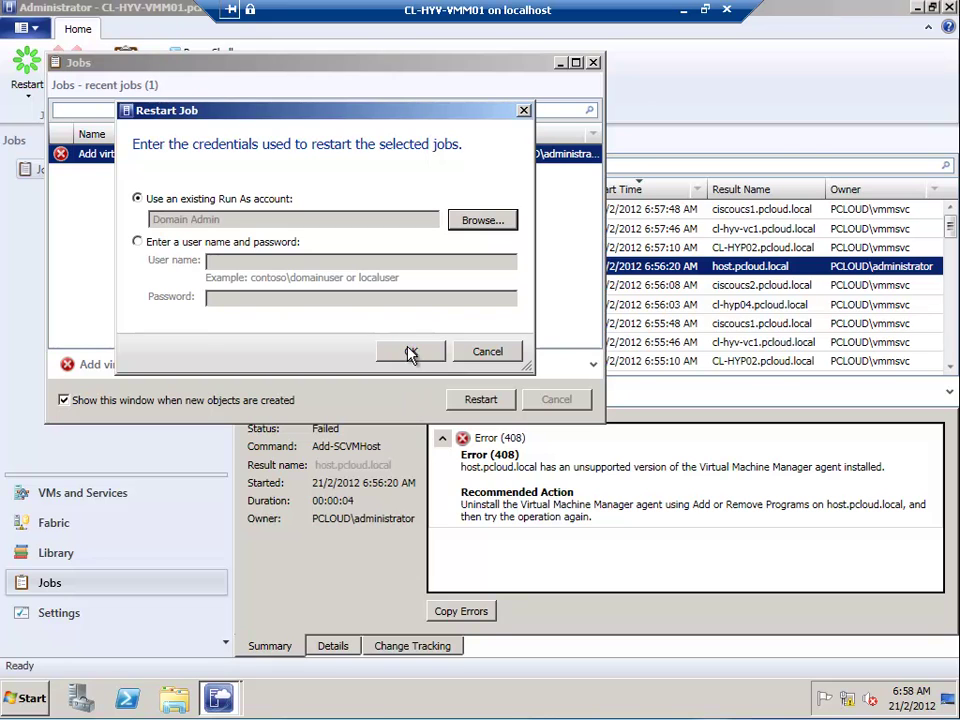
click(408, 354)
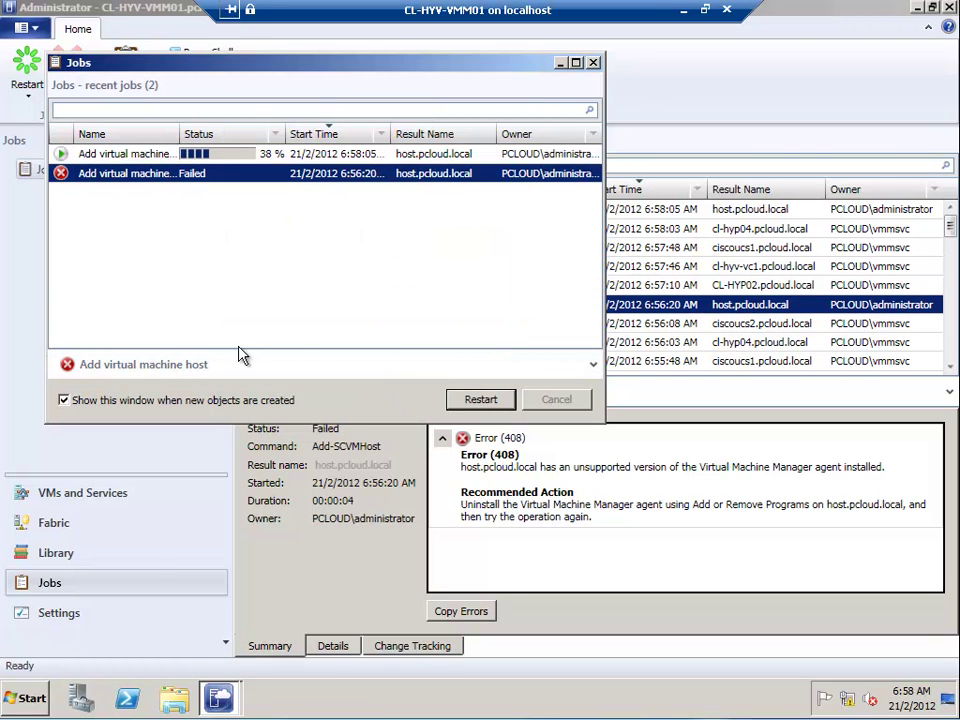
click(122, 155)
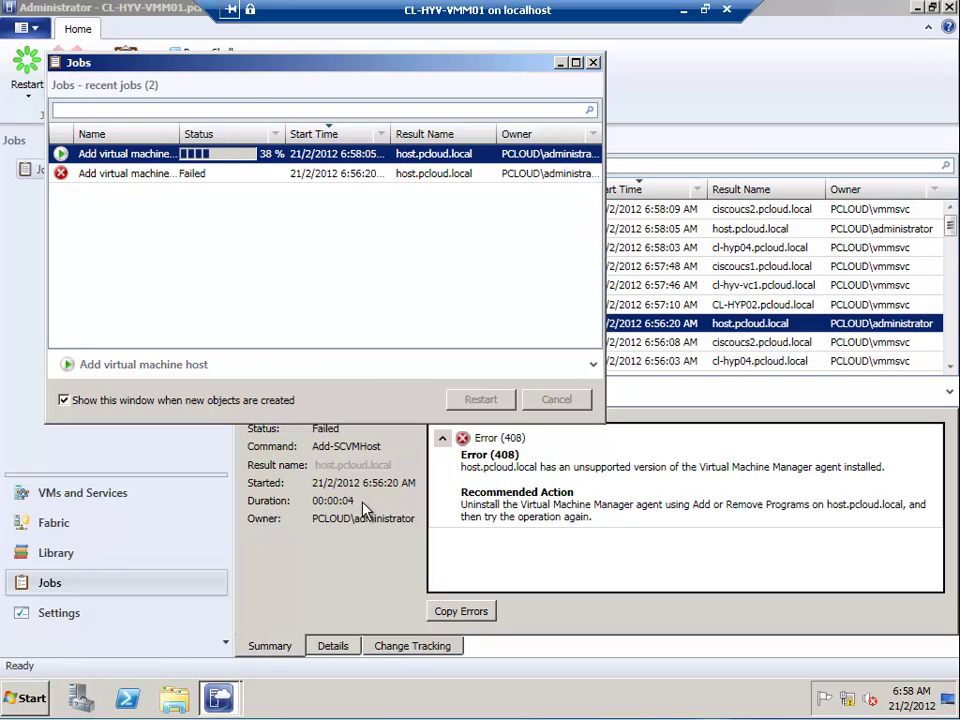
Close the Jobs pop-up and follow the add-host job until it reads Completed w/ Info
key(Escape)
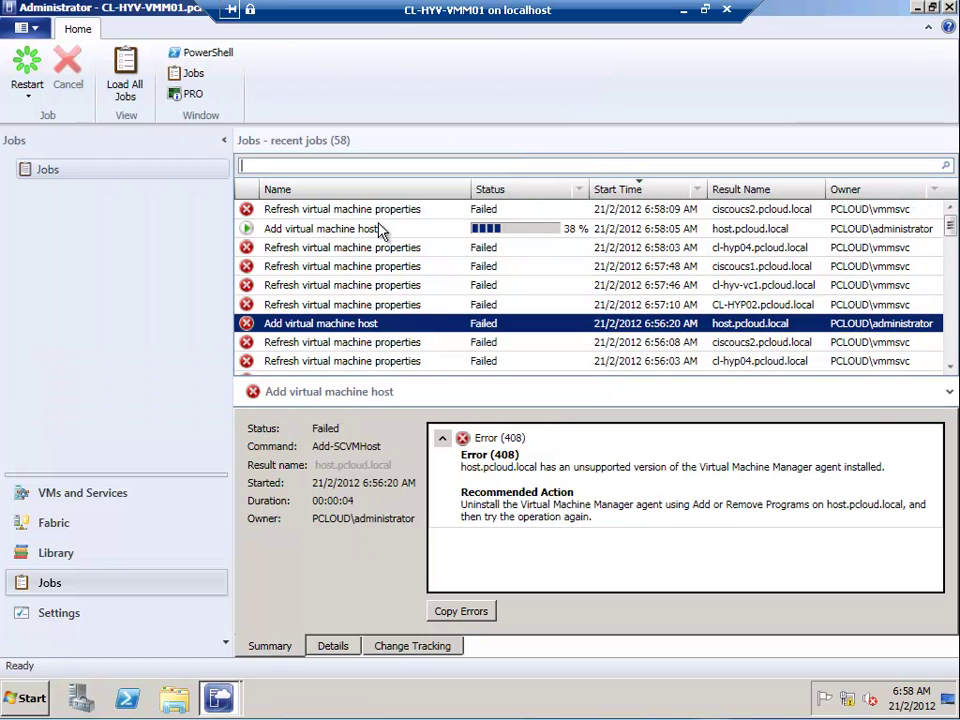
click(383, 228)
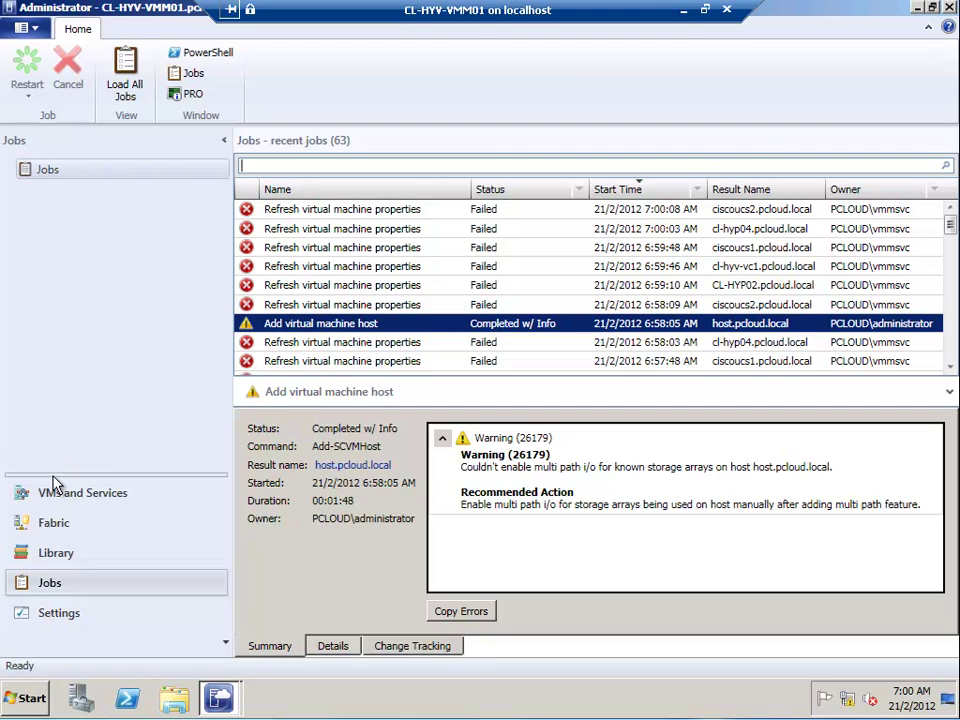
In Fabric, select host.pcloud.local under Production to show status OK, Hyper-V, 7.90 GB memory
click(52, 522)
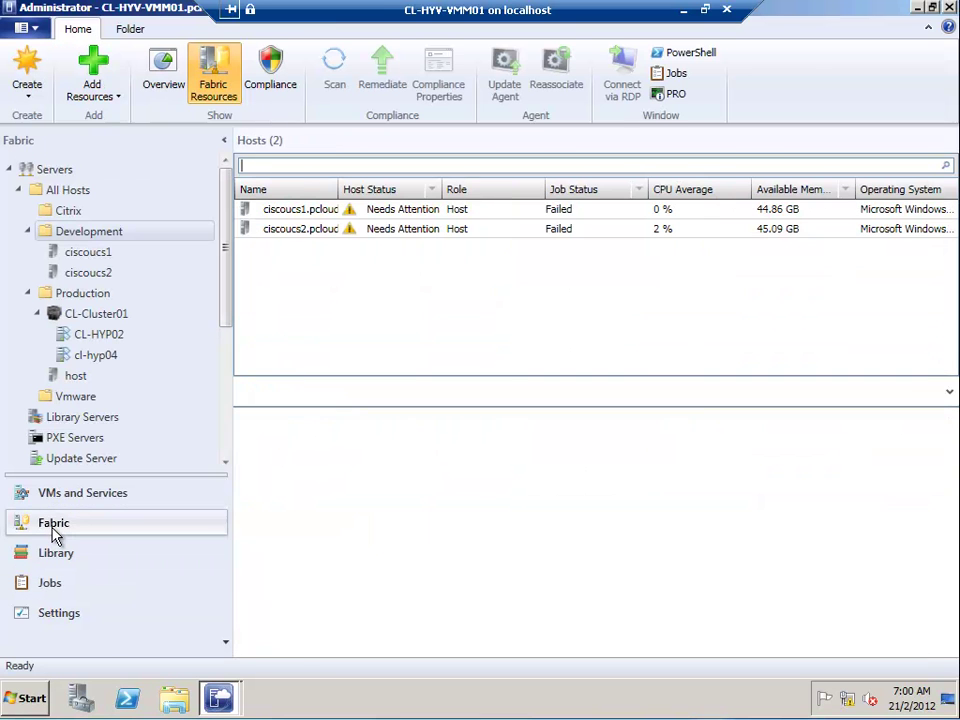
click(75, 377)
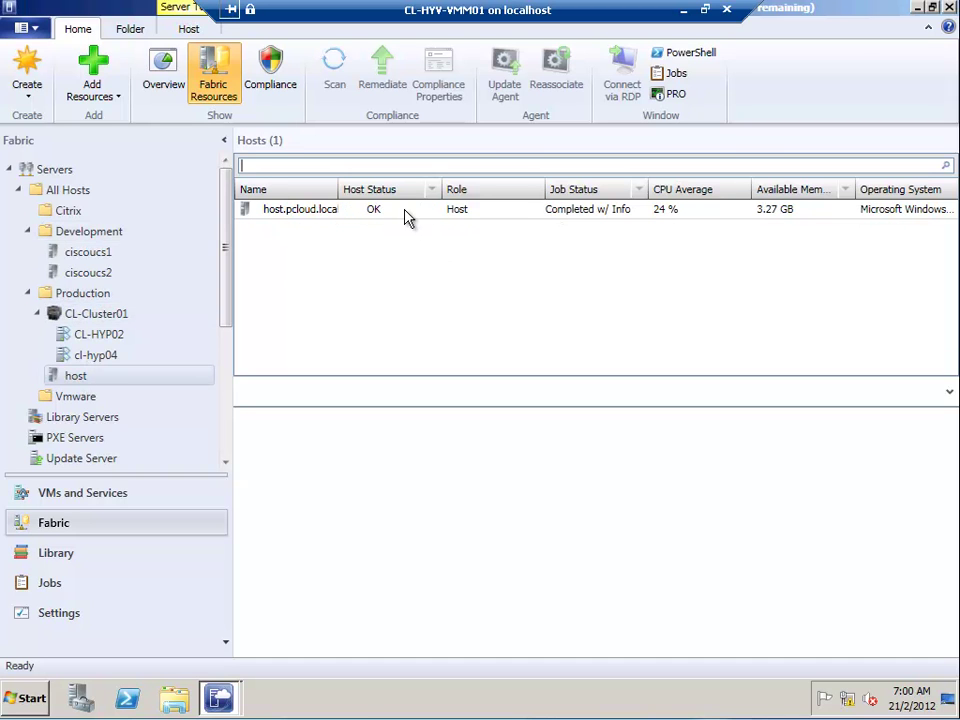
click(287, 214)
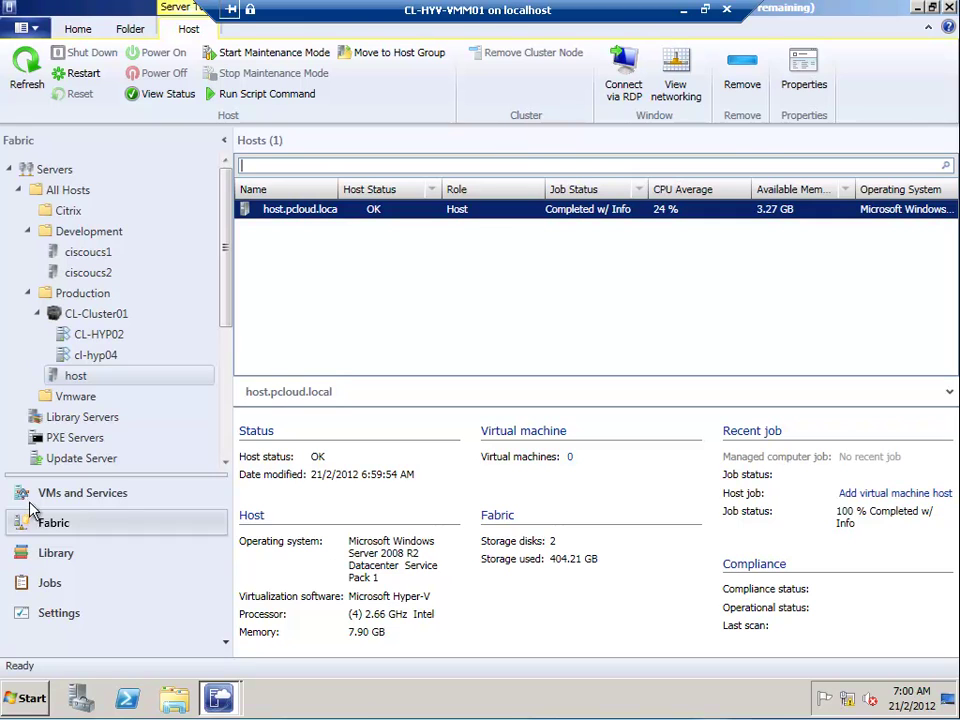
List the host's seven VMs under Production, including the stopped CL-HYV-OM and CL-HYV-SCO
click(86, 495)
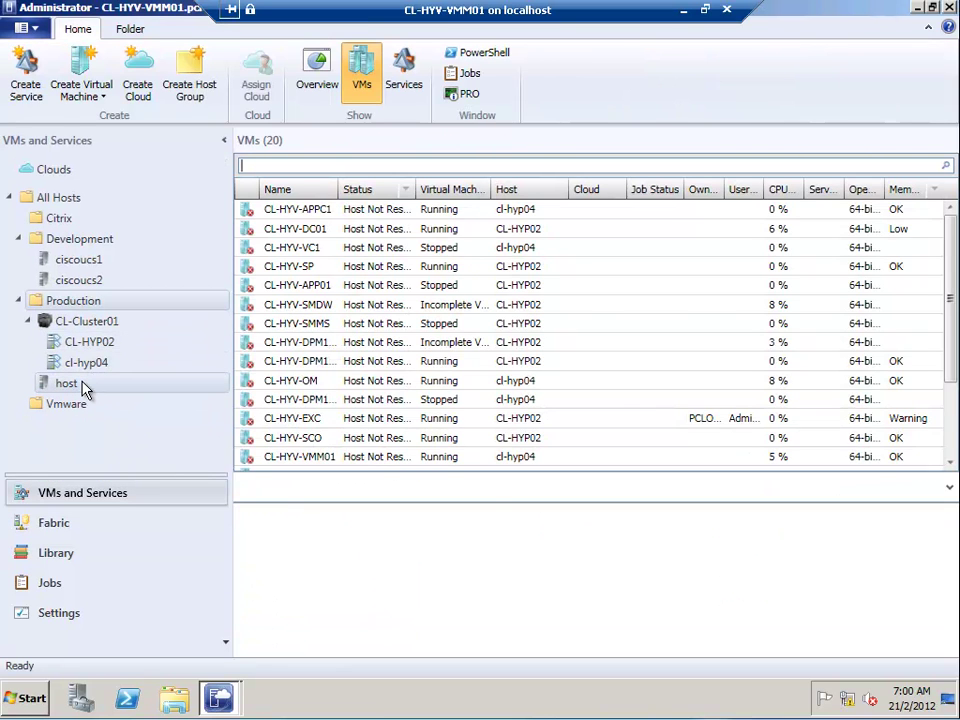
click(82, 386)
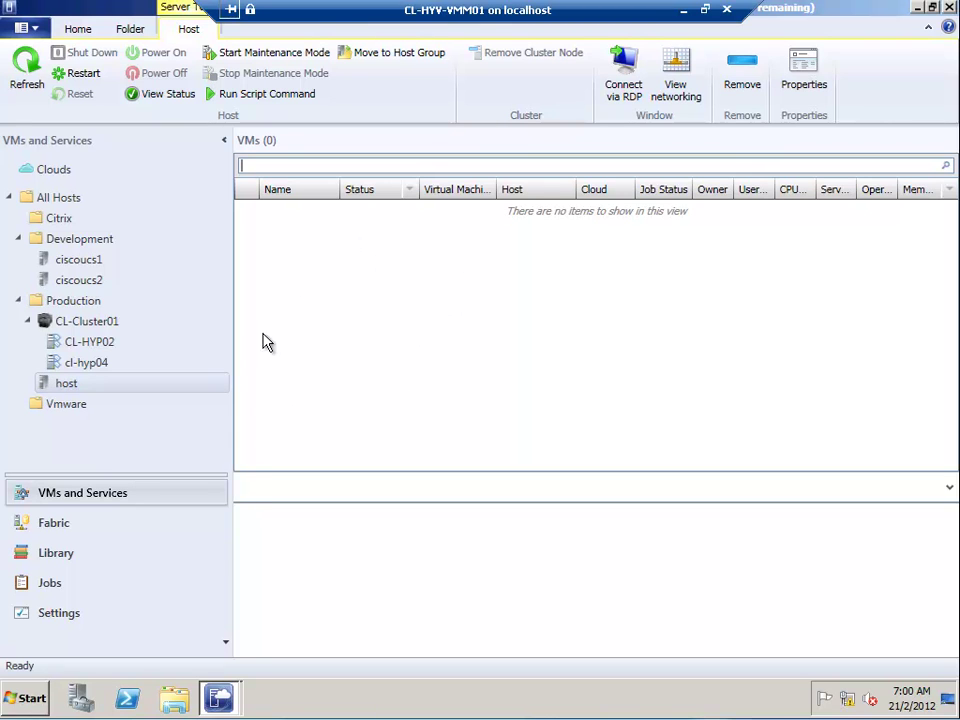
click(210, 511)
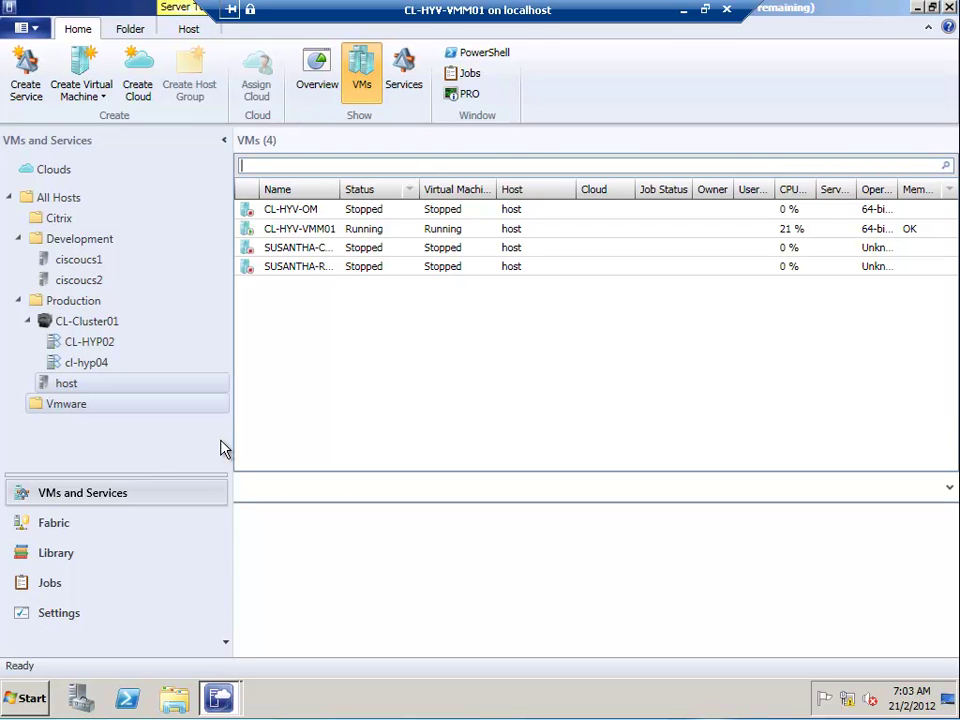
click(20, 303)
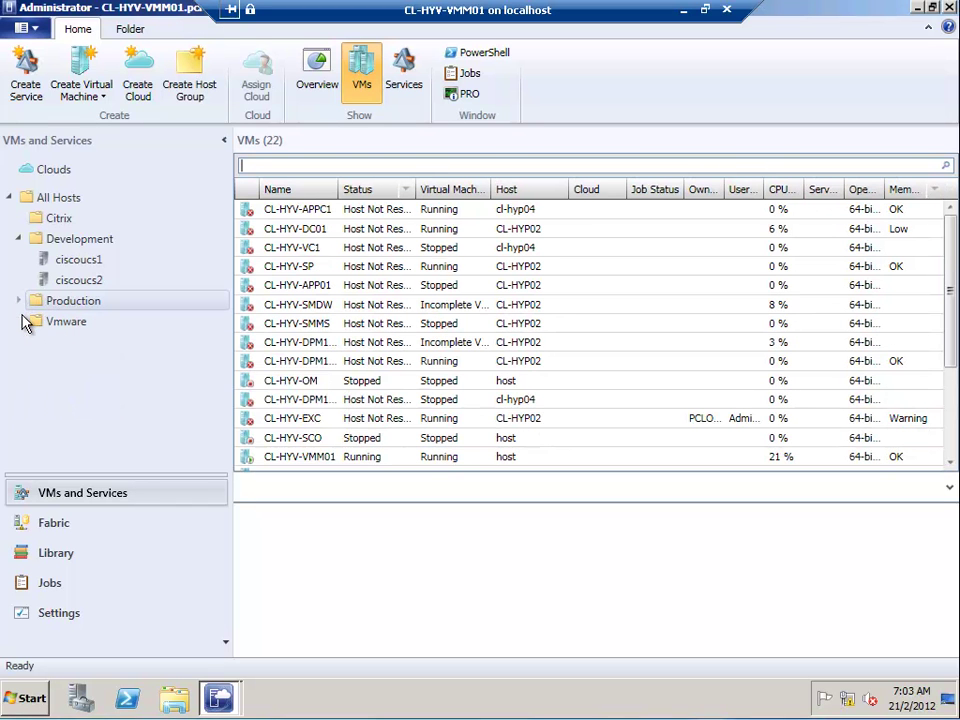
click(19, 239)
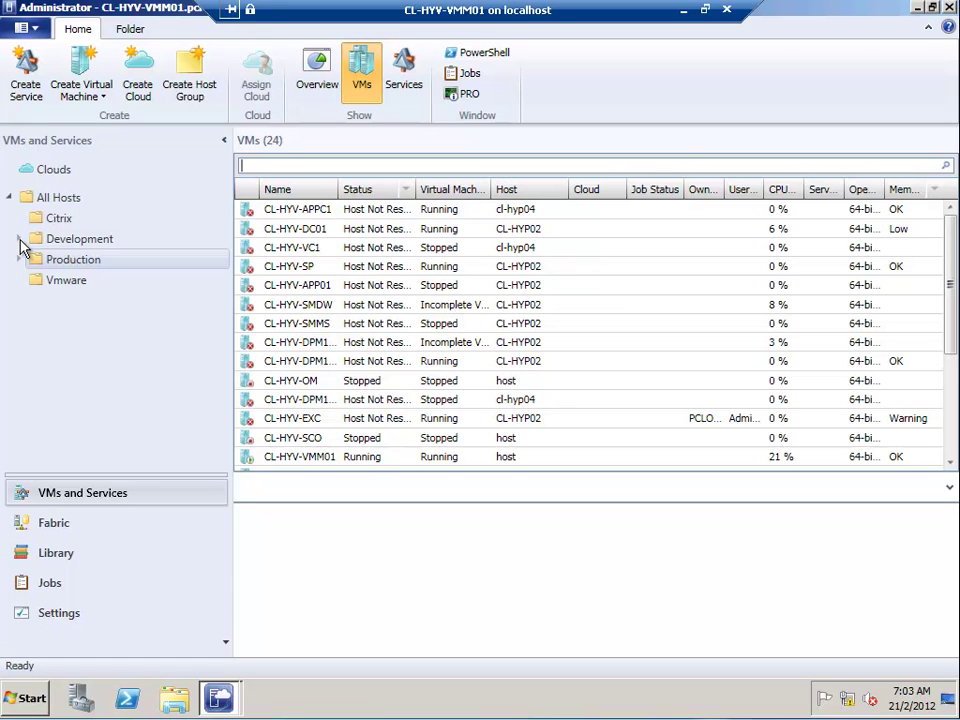
click(18, 259)
click(62, 343)
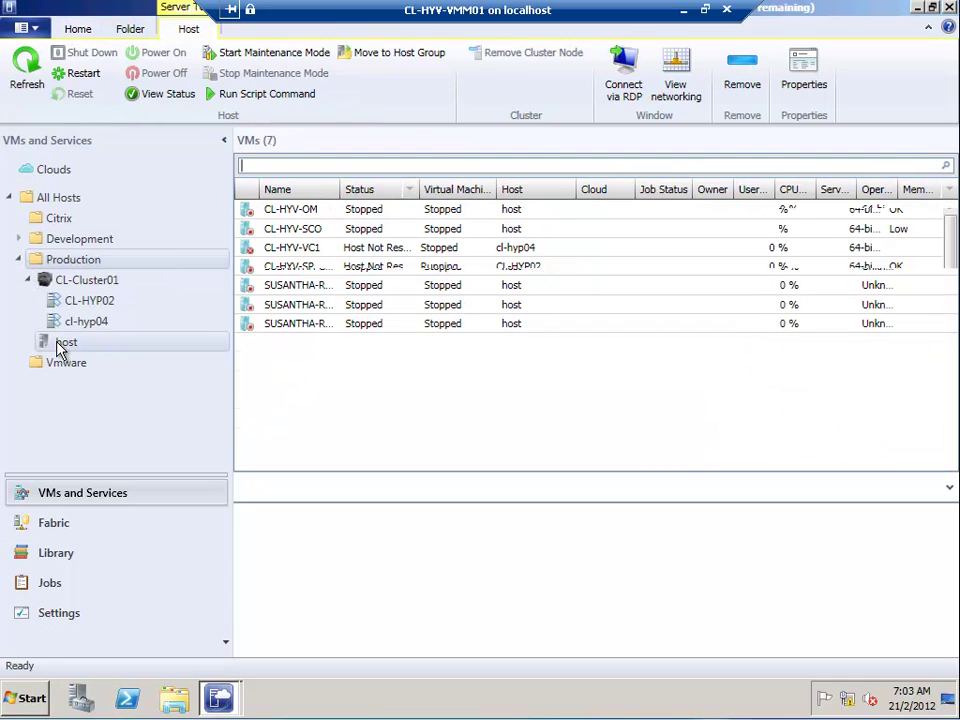